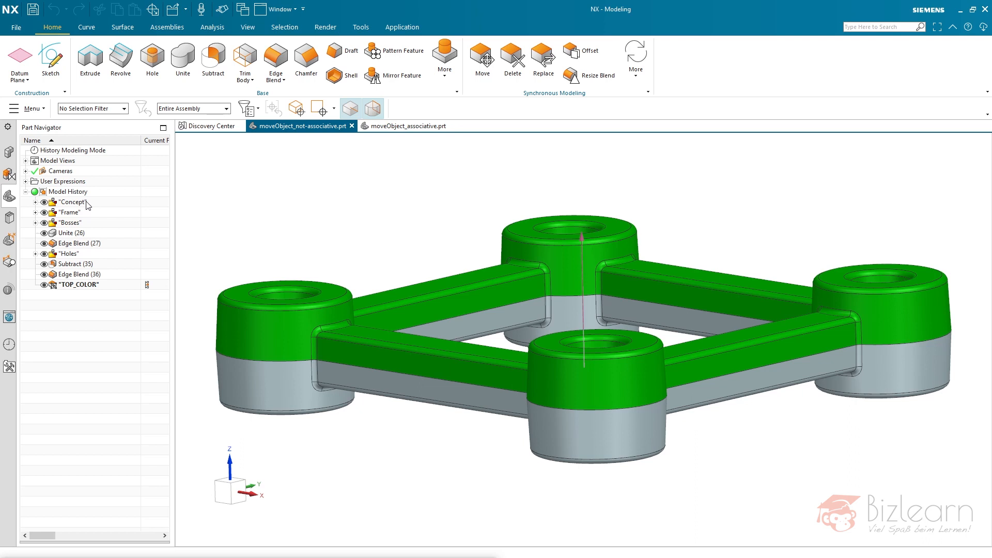
- Switch to moveObject_associative.prt and highlight its imported body and datum coordinate system in the model history
{"action": "mouse_move", "coordinate": [414, 134]}
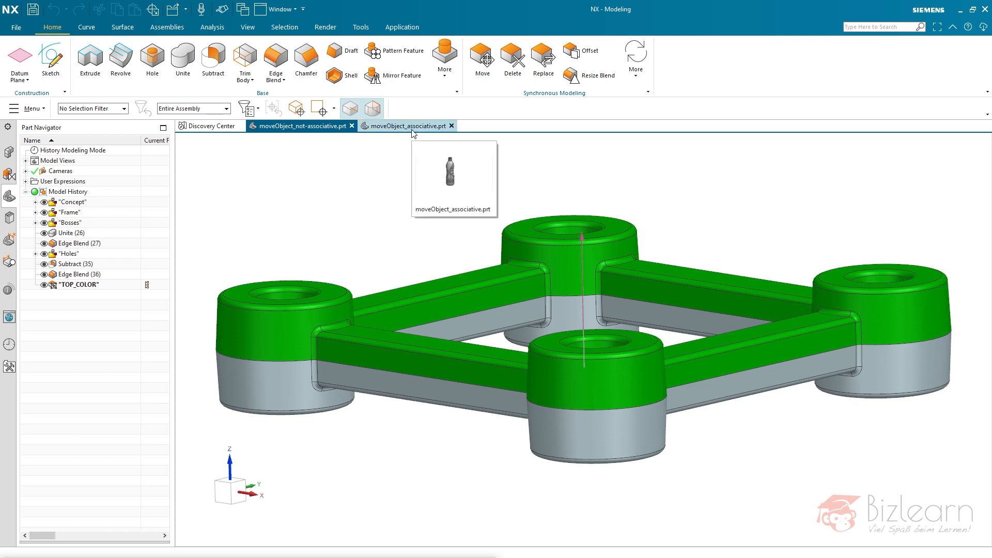
{"action": "left_click", "coordinate": [413, 126]}
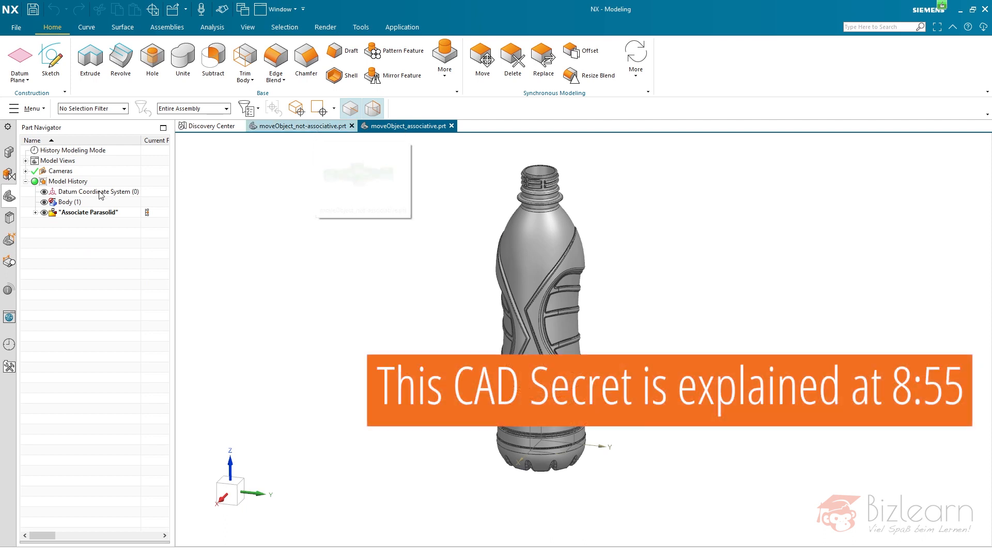
{"action": "left_click", "coordinate": [66, 203]}
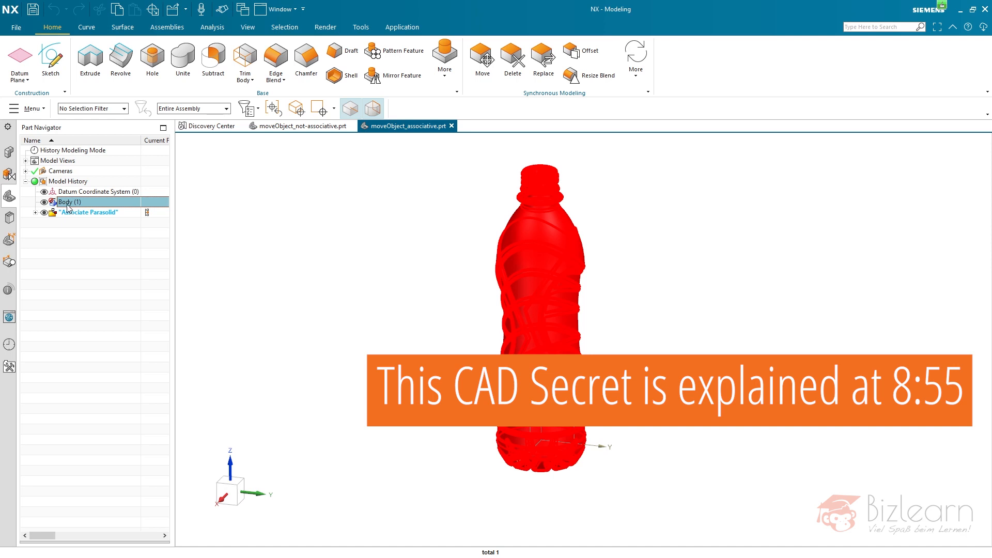
{"action": "left_click", "coordinate": [83, 193]}
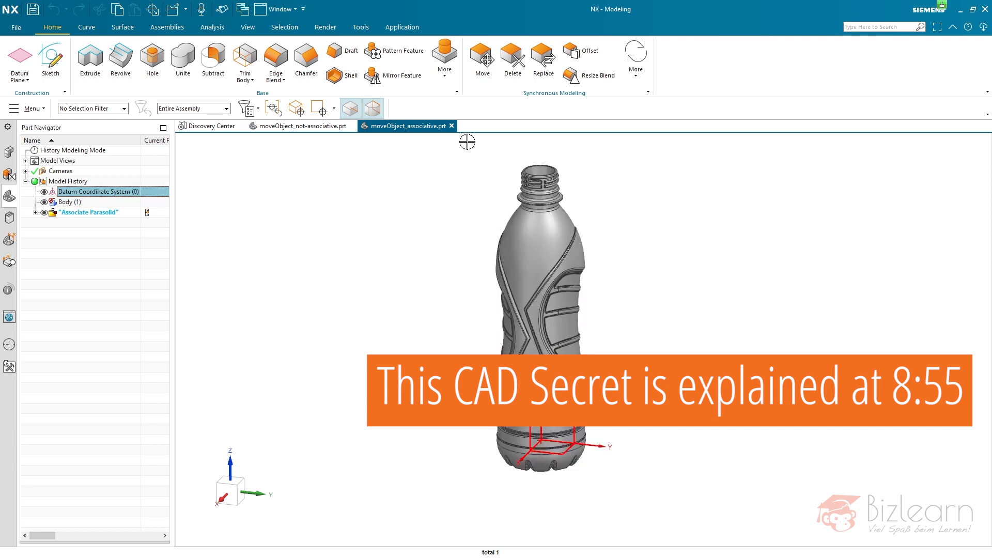
- Return to moveObject_not-associative.prt and examine the features inside the Concept feature group, leaving the group collapsed
{"action": "left_click", "coordinate": [320, 127]}
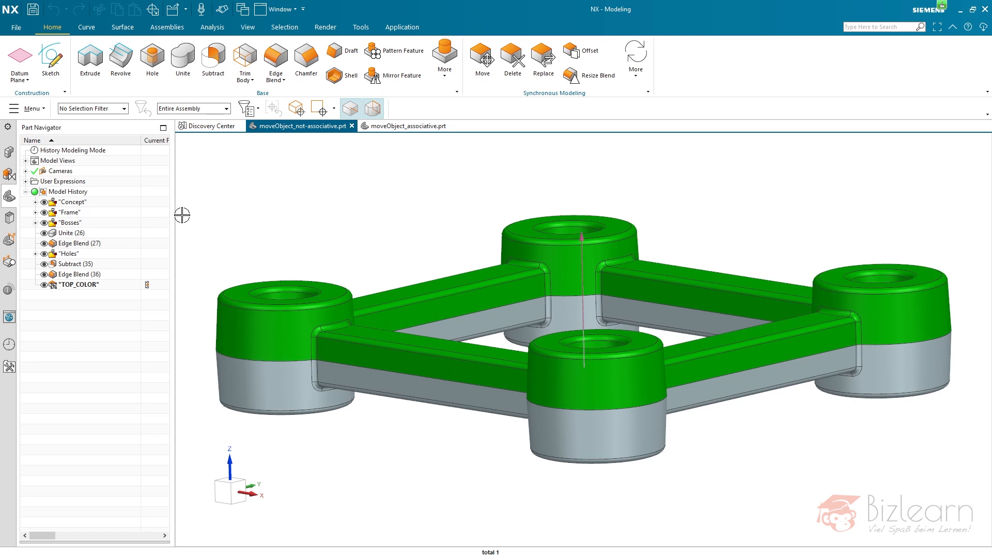
{"action": "left_click", "coordinate": [36, 202]}
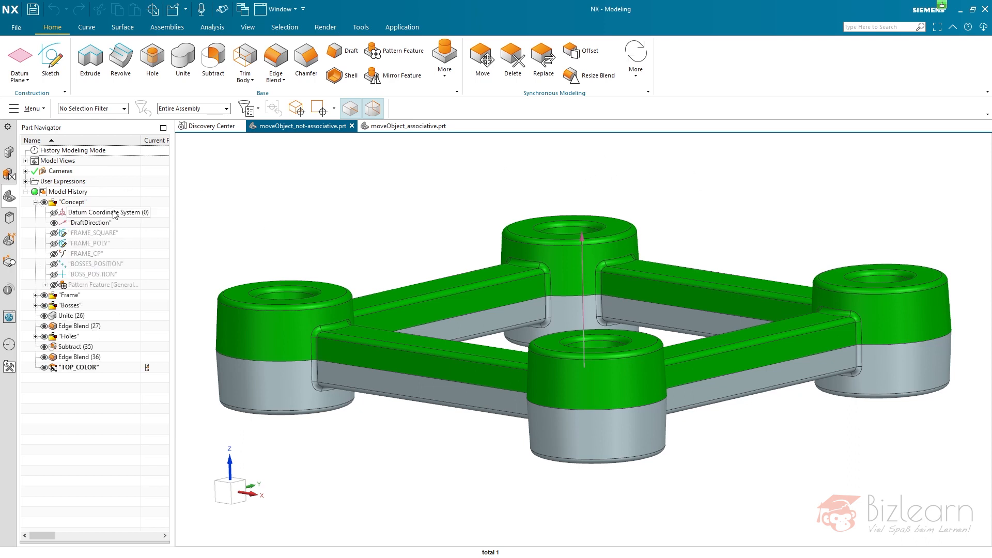
{"action": "left_click", "coordinate": [36, 202]}
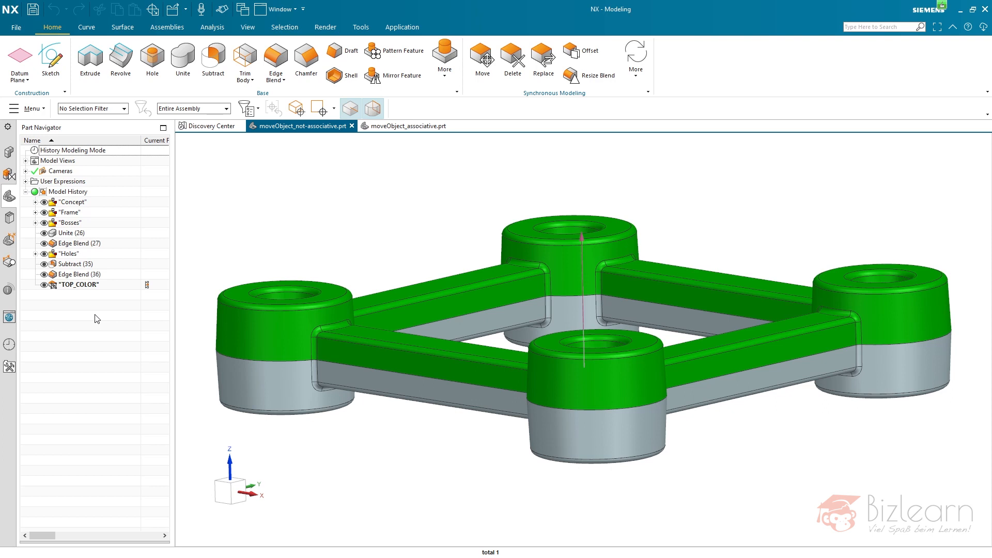
- Start Move Object and select the solid frame body with Move Parents on and Associative off
{"action": "left_click", "coordinate": [363, 26]}
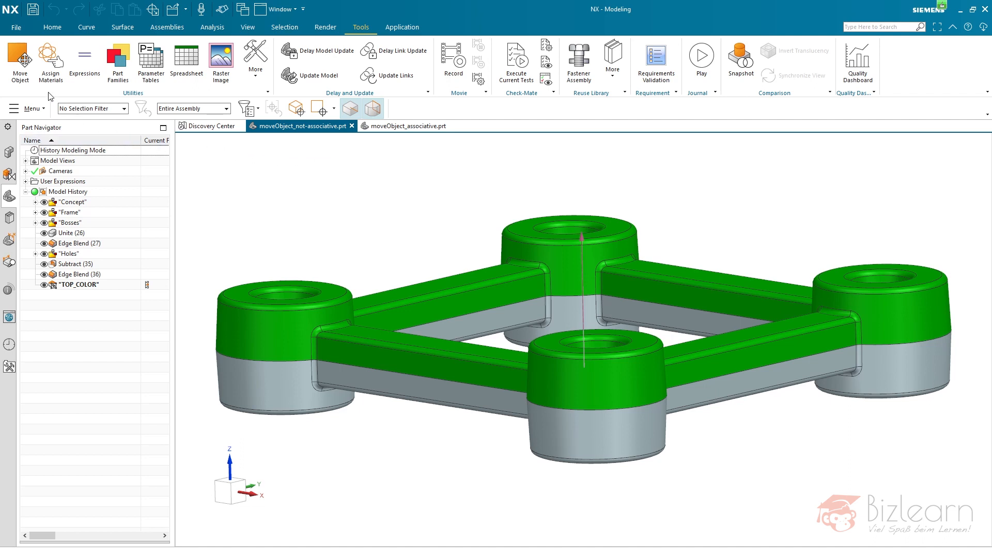
{"action": "left_click", "coordinate": [31, 78]}
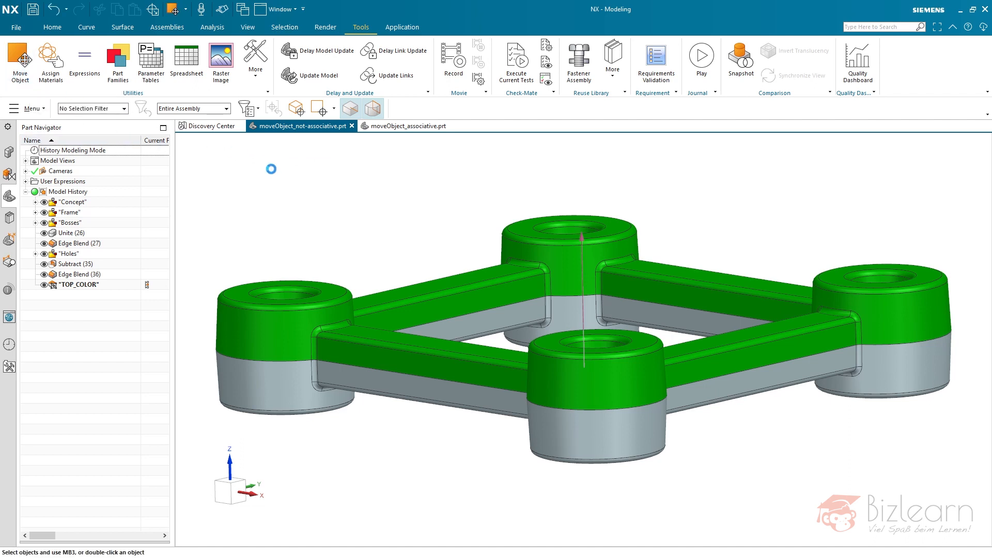
{"action": "left_click_drag", "start_coordinate": [885, 208], "coordinate": [746, 84]}
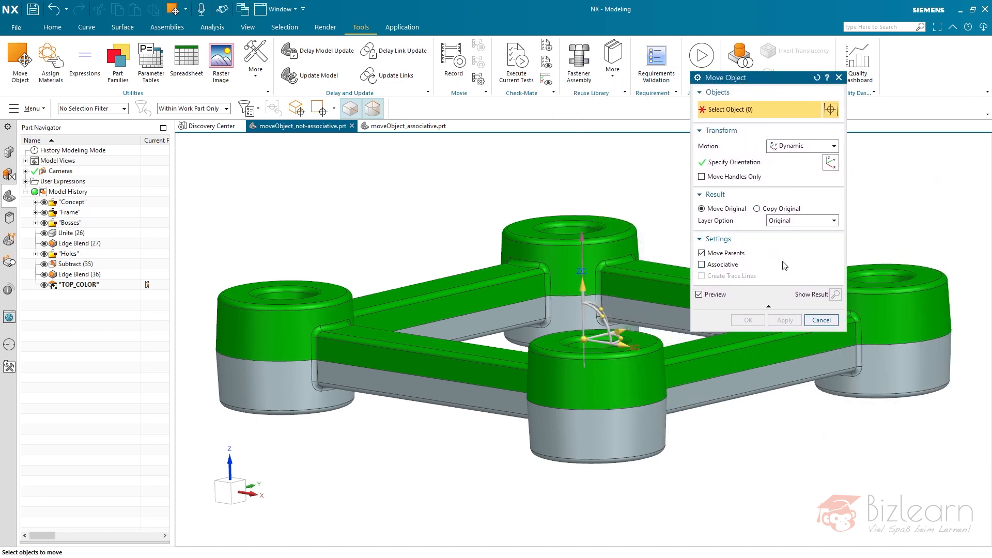
{"action": "left_click", "coordinate": [726, 265]}
{"action": "left_click", "coordinate": [716, 254]}
{"action": "left_click", "coordinate": [711, 266]}
{"action": "left_click", "coordinate": [711, 254]}
{"action": "left_click", "coordinate": [486, 289]}
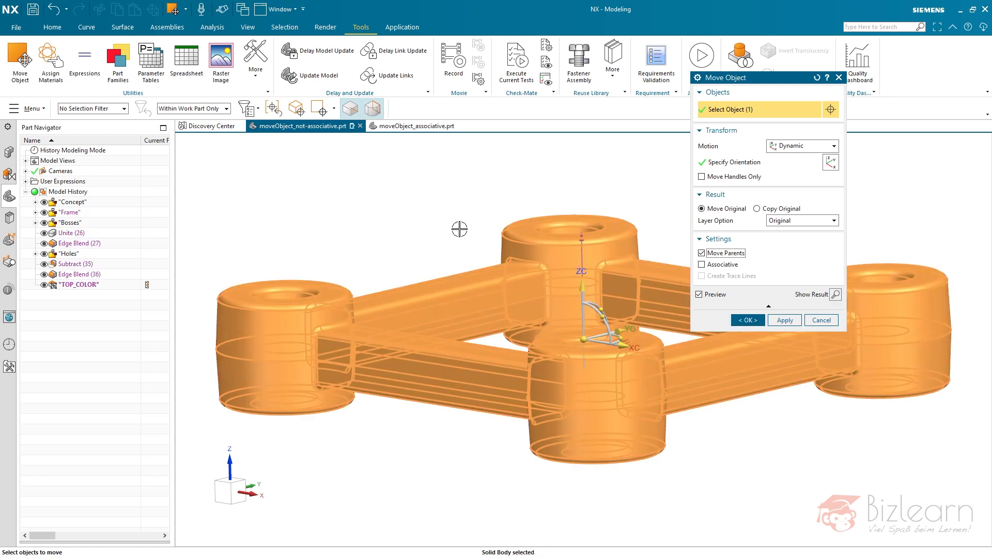
- Try the combinations of the Move Parents and Associative options, finishing with only Move Parents enabled
{"action": "left_click", "coordinate": [726, 264]}
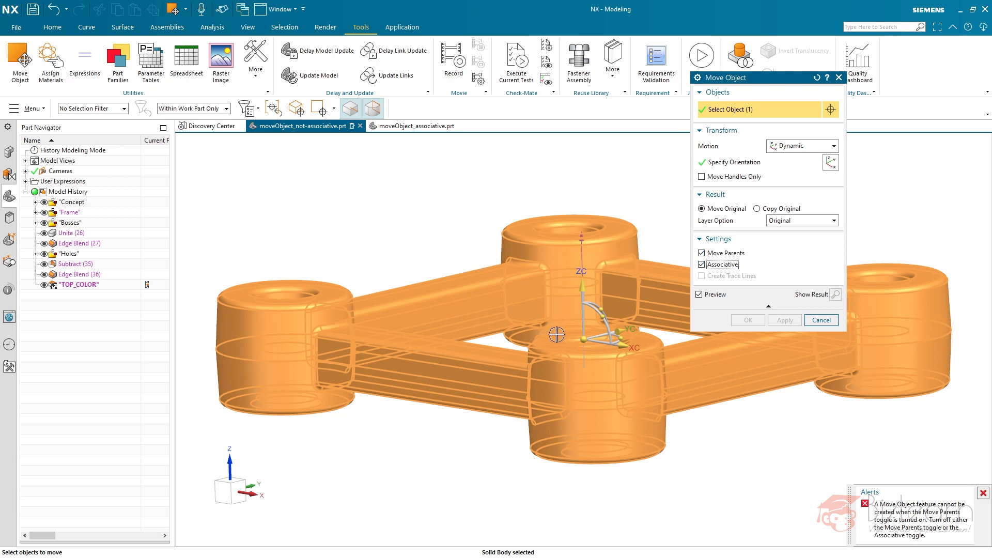
{"action": "left_click", "coordinate": [702, 253]}
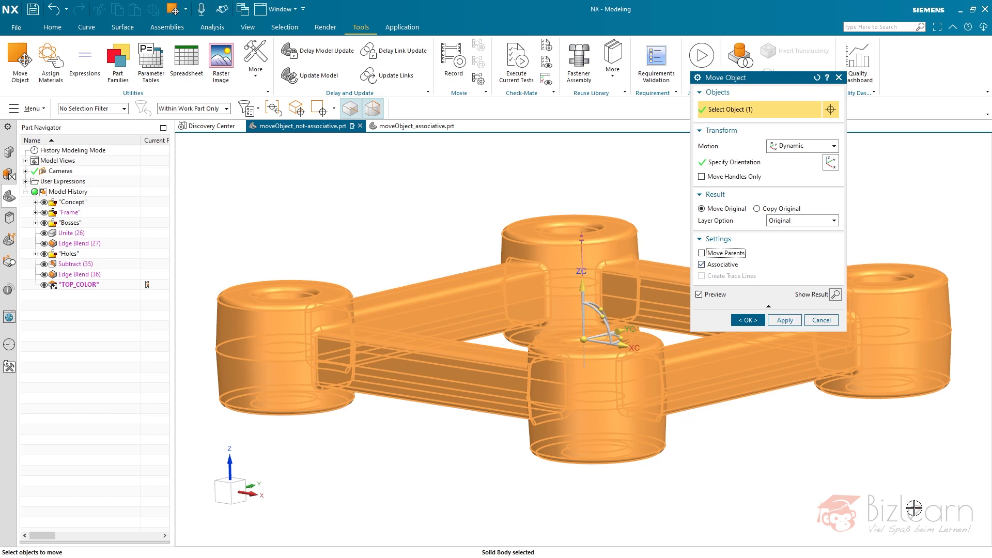
{"action": "left_click", "coordinate": [702, 264]}
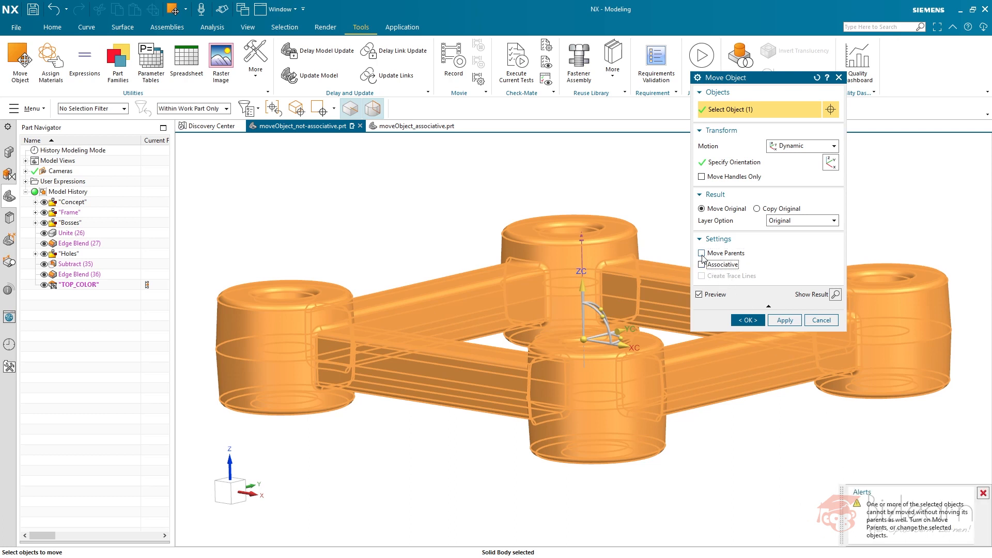
{"action": "left_click", "coordinate": [702, 253]}
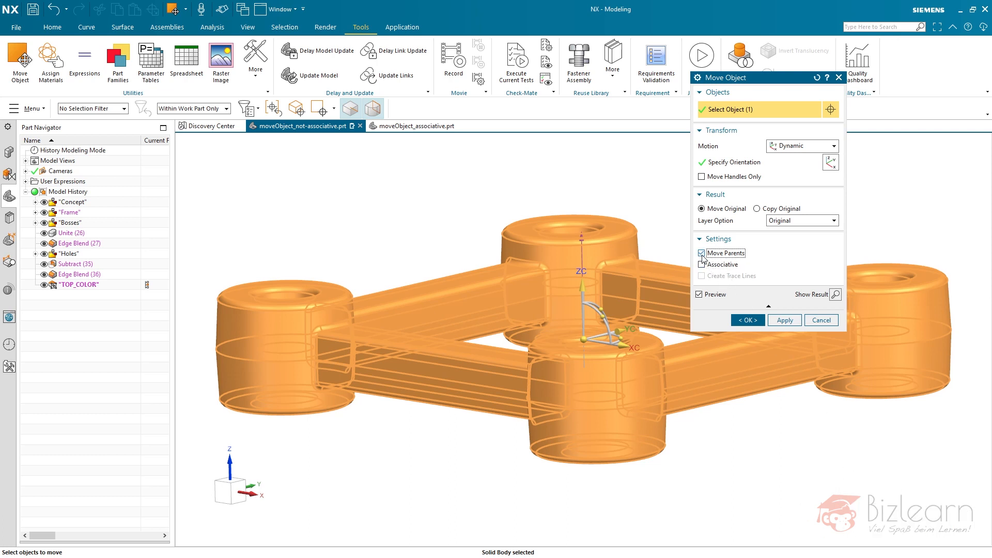
{"action": "left_click", "coordinate": [702, 254]}
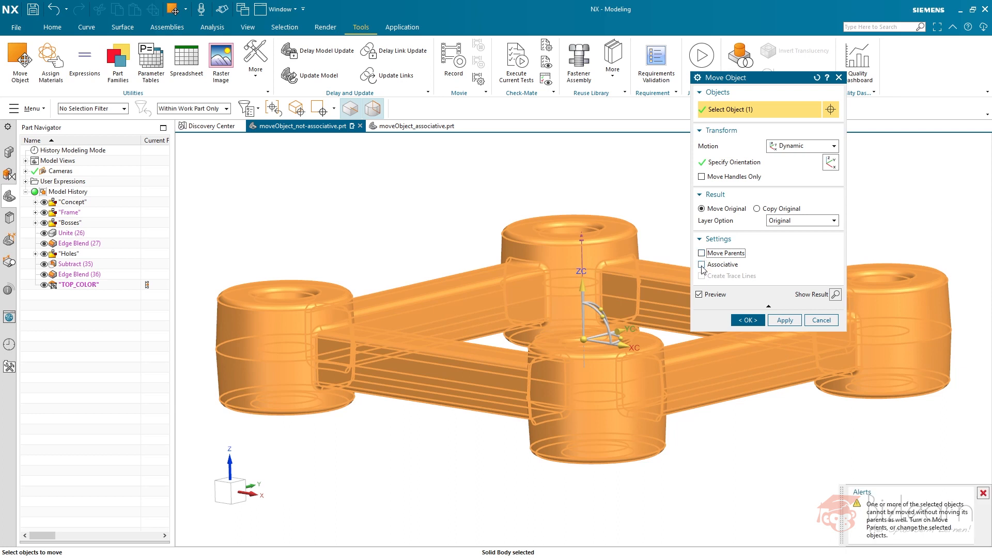
{"action": "left_click", "coordinate": [702, 264]}
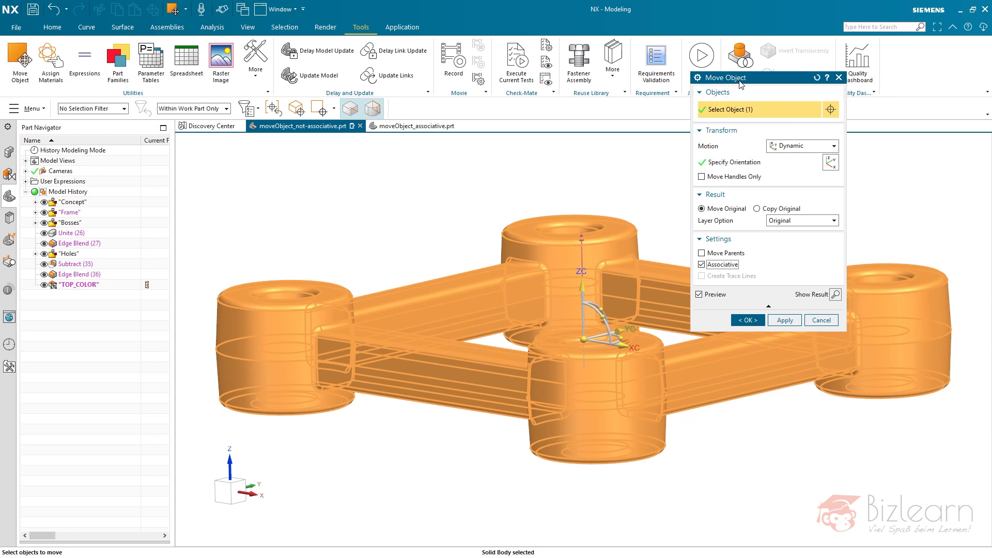
{"action": "left_click", "coordinate": [702, 265]}
{"action": "left_click", "coordinate": [702, 253]}
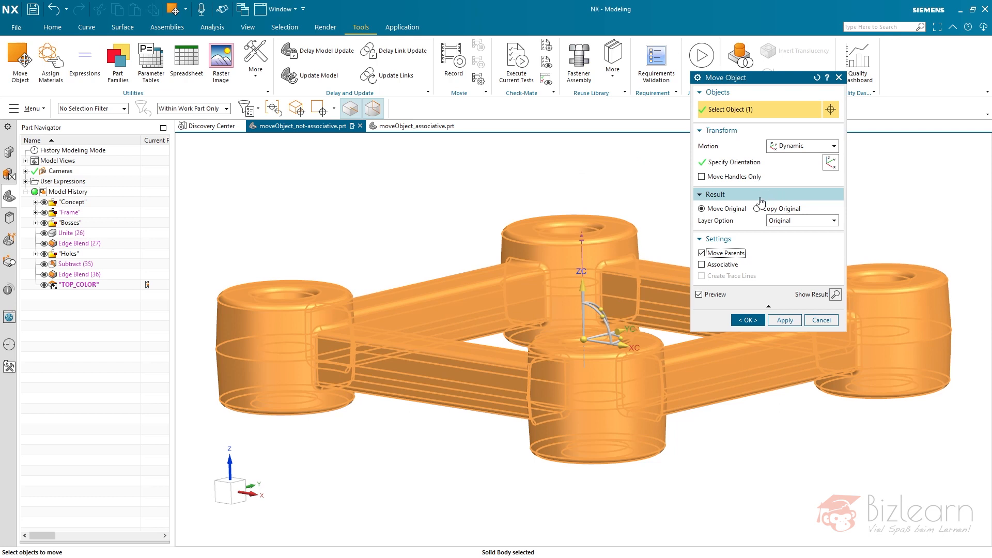
- Try relocating only the orientation handles to the top centre of a corner boss, and cancel Move Object
{"action": "left_click", "coordinate": [737, 163]}
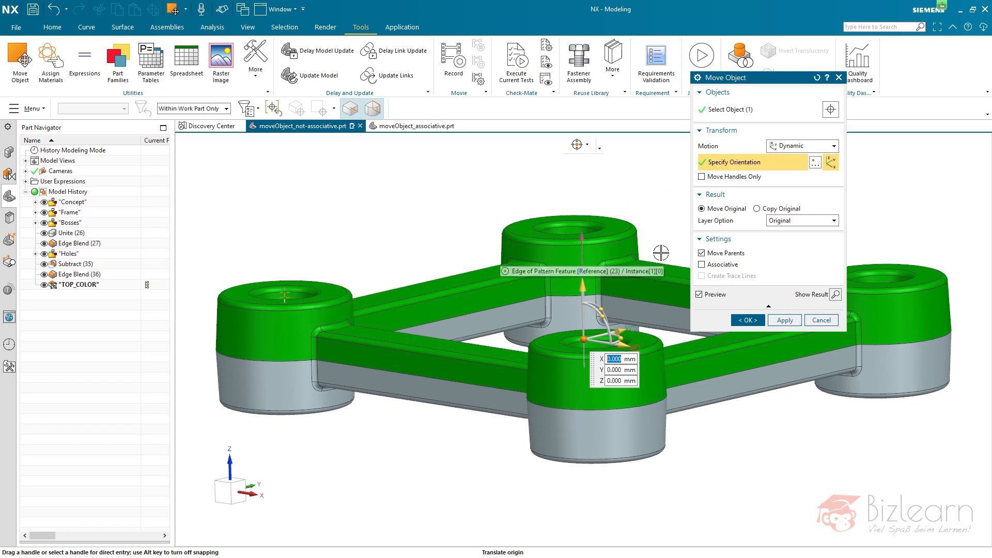
{"action": "left_click", "coordinate": [715, 177]}
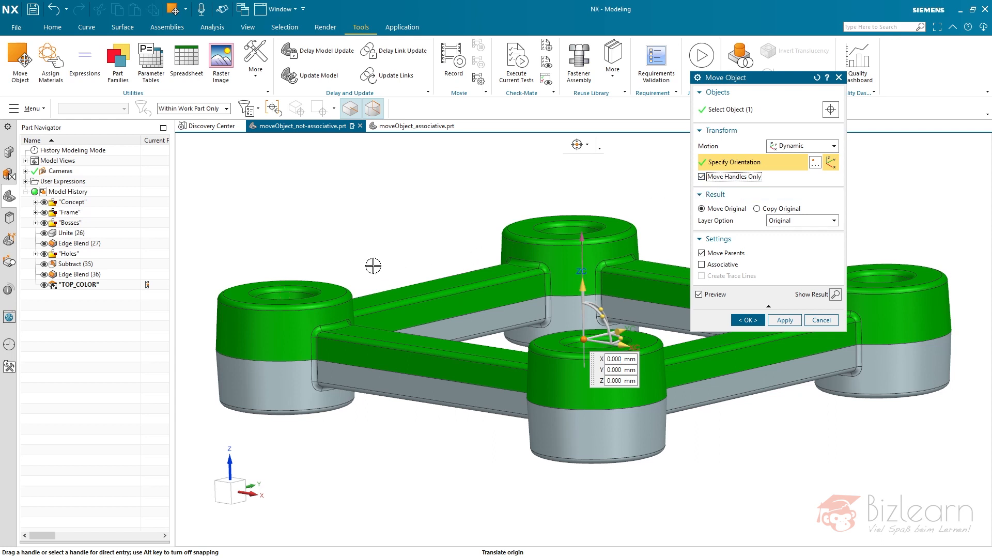
{"action": "left_click", "coordinate": [299, 278]}
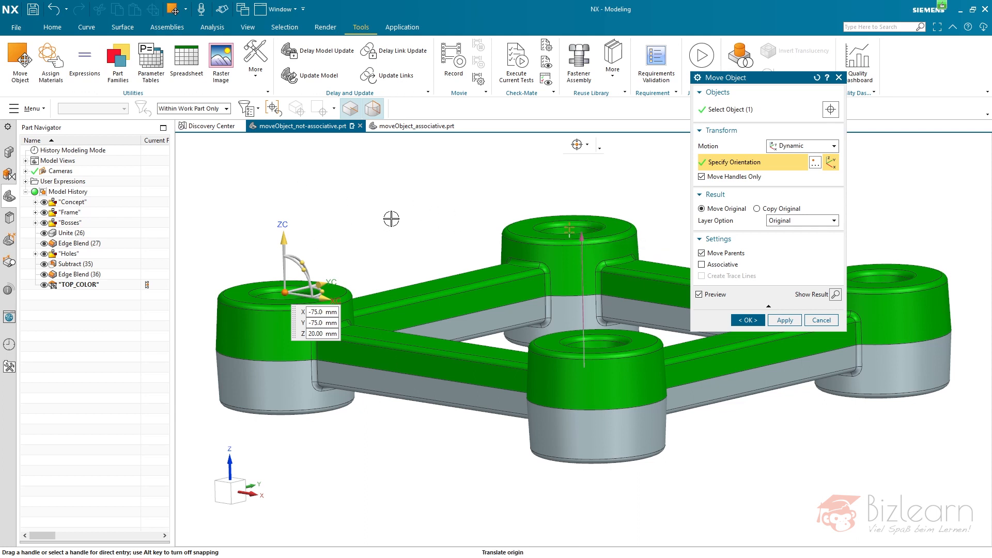
{"action": "key", "text": "Escape"}
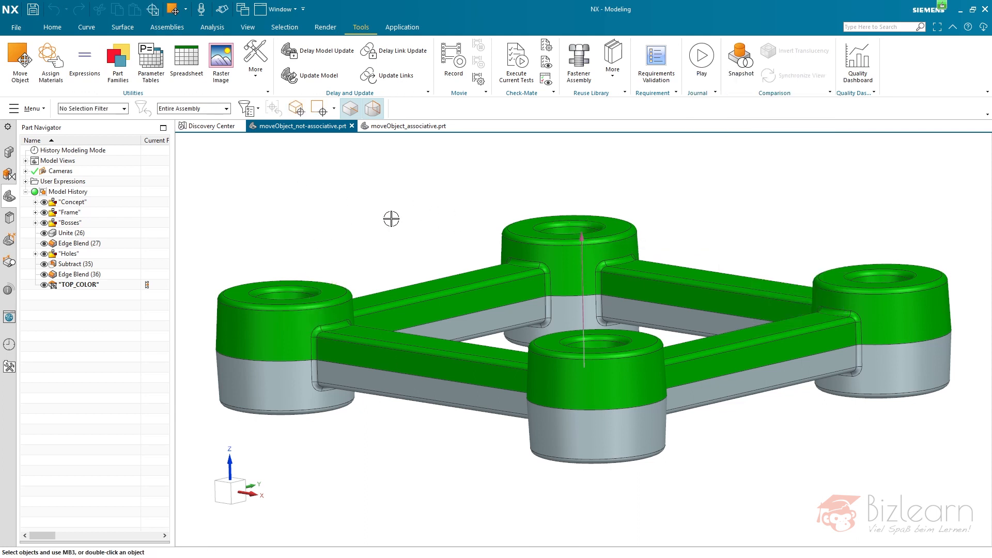
- Use Move Object with default settings to rotate the frame body and its parents 90° about the YC axis
{"action": "left_click", "coordinate": [20, 61]}
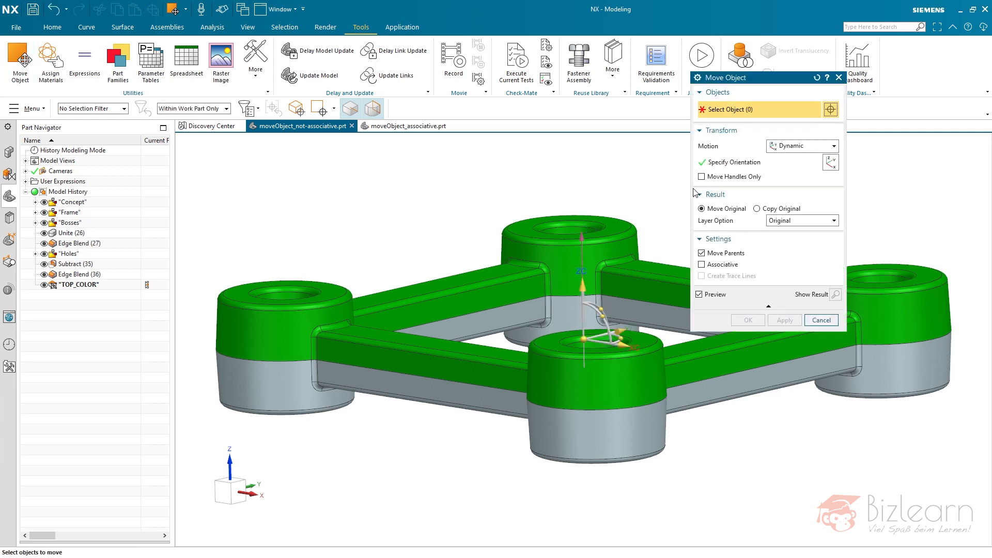
{"action": "left_click", "coordinate": [816, 78]}
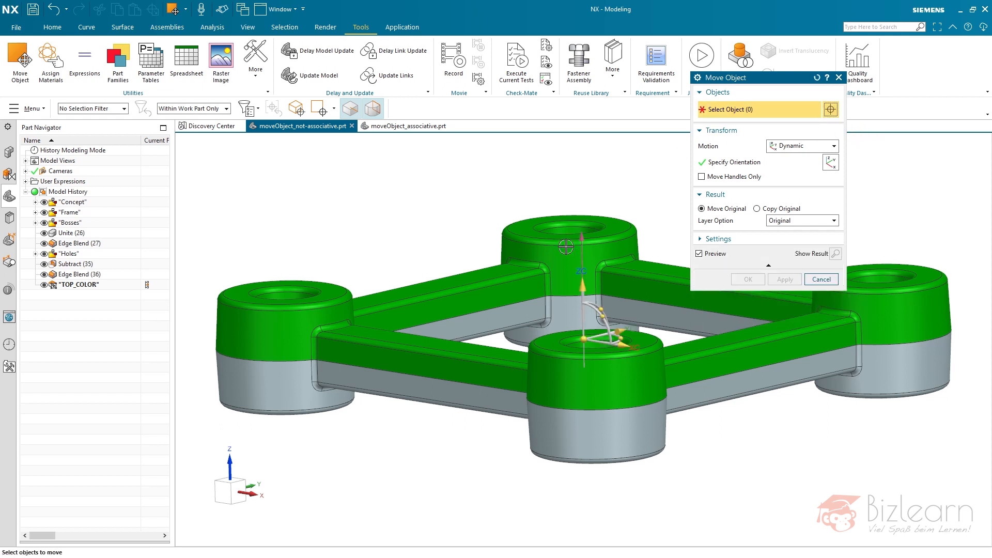
{"action": "left_click", "coordinate": [562, 247]}
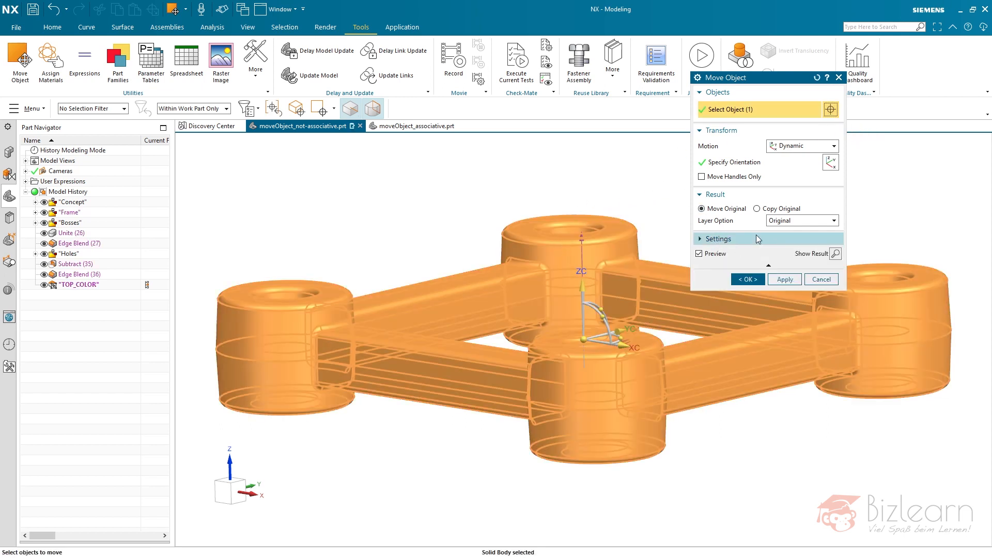
{"action": "left_click", "coordinate": [743, 239]}
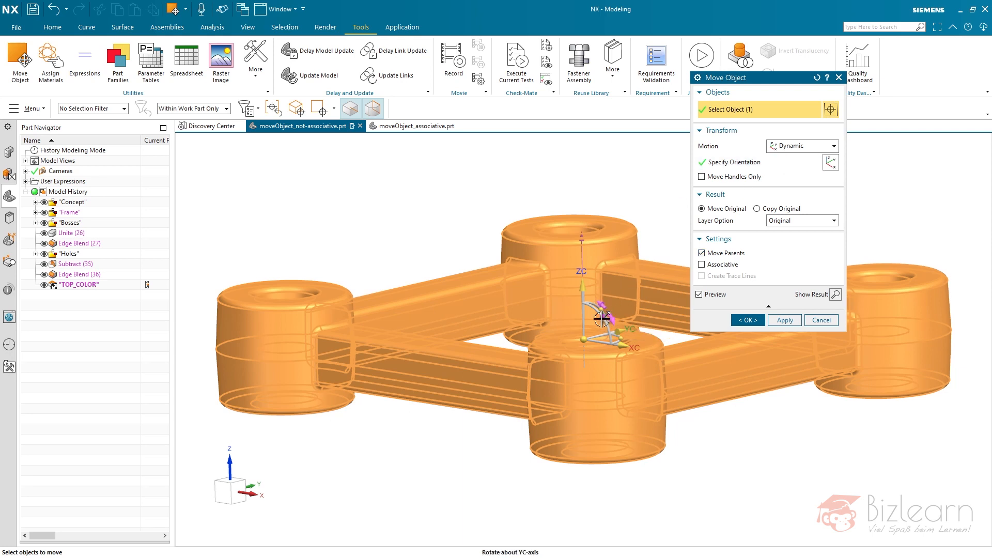
{"action": "left_click", "coordinate": [603, 315]}
{"action": "type", "text": "90"}
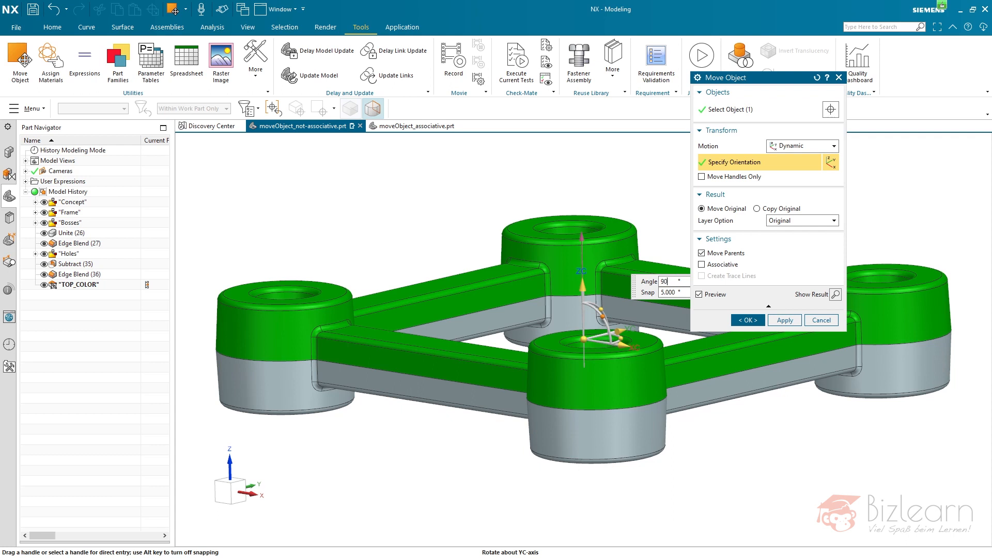
{"action": "key", "text": "Return"}
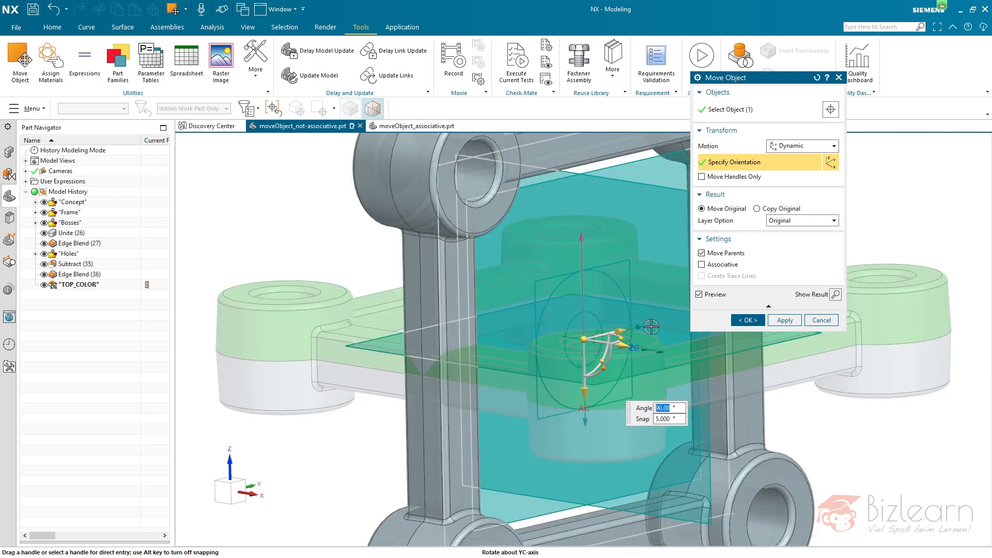
{"action": "scroll", "coordinate": [551, 348], "scroll_direction": "down", "scroll_amount": 2}
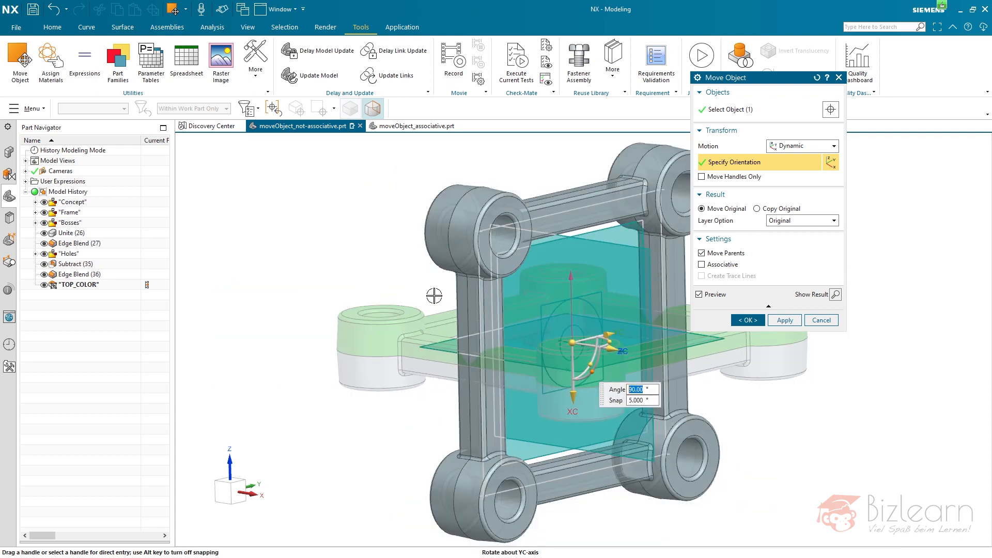
{"action": "mouse_move", "coordinate": [424, 193]}
{"action": "middle_mouse_down"}
{"action": "mouse_move", "coordinate": [462, 179]}
{"action": "mouse_move", "coordinate": [440, 190]}
{"action": "middle_mouse_up"}
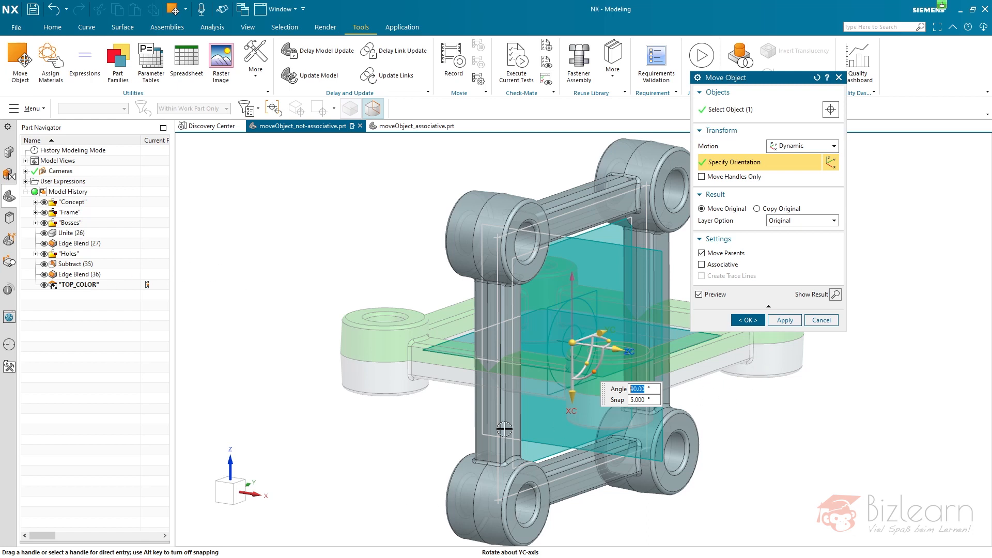
{"action": "left_click", "coordinate": [746, 319]}
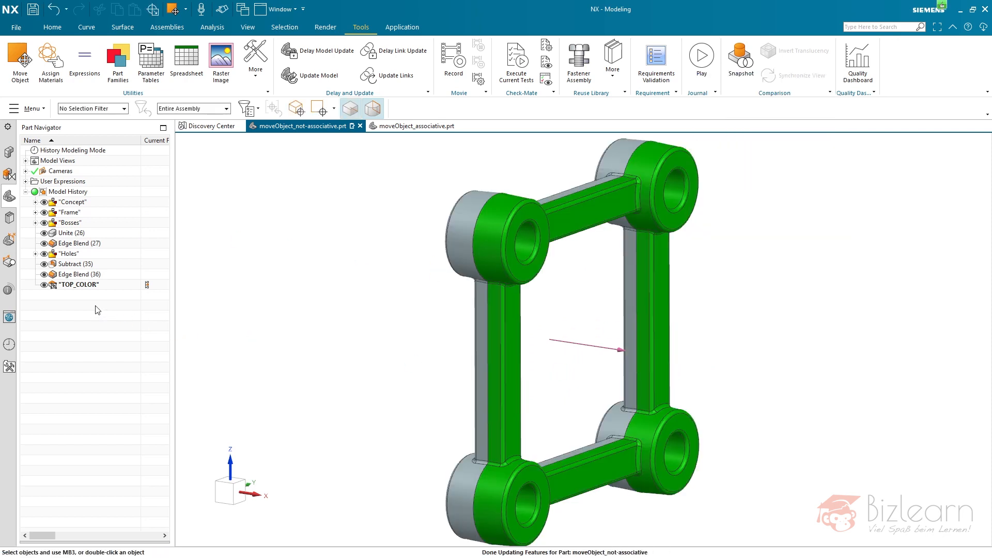
- Inspect the DraftDirection datum axis definition, cancel its edit, and undo the rotation of the frame body
{"action": "key", "text": "ctrl+f"}
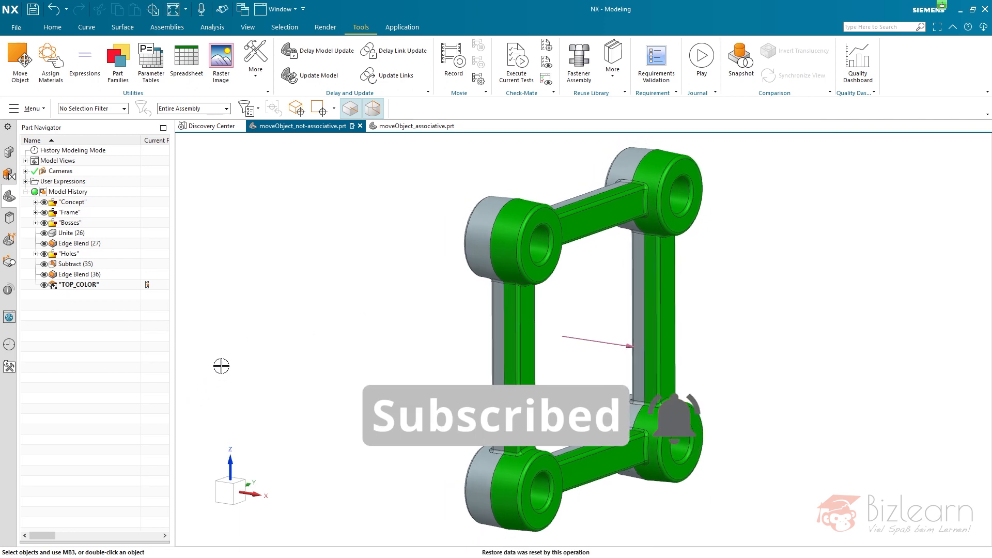
{"action": "double_click", "coordinate": [598, 343]}
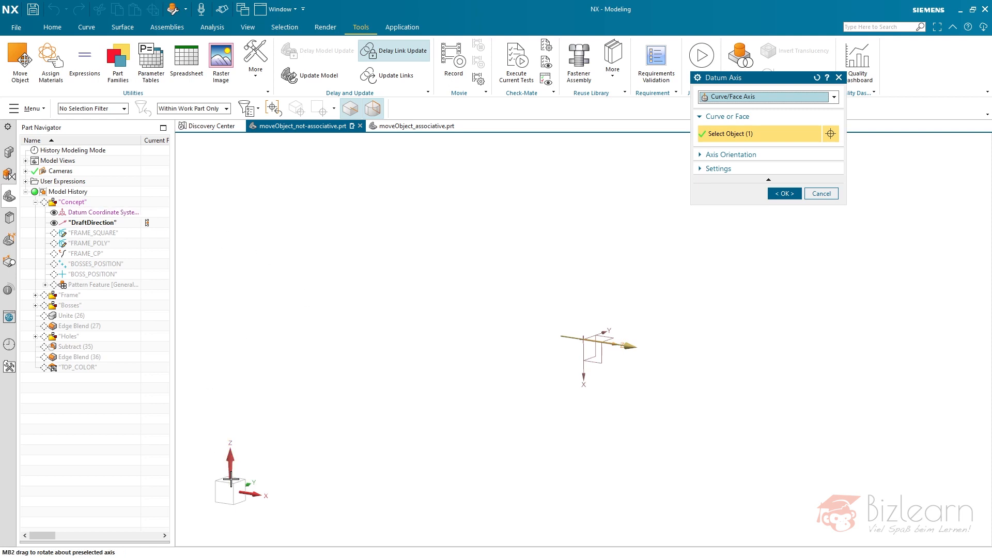
{"action": "left_click", "coordinate": [822, 193]}
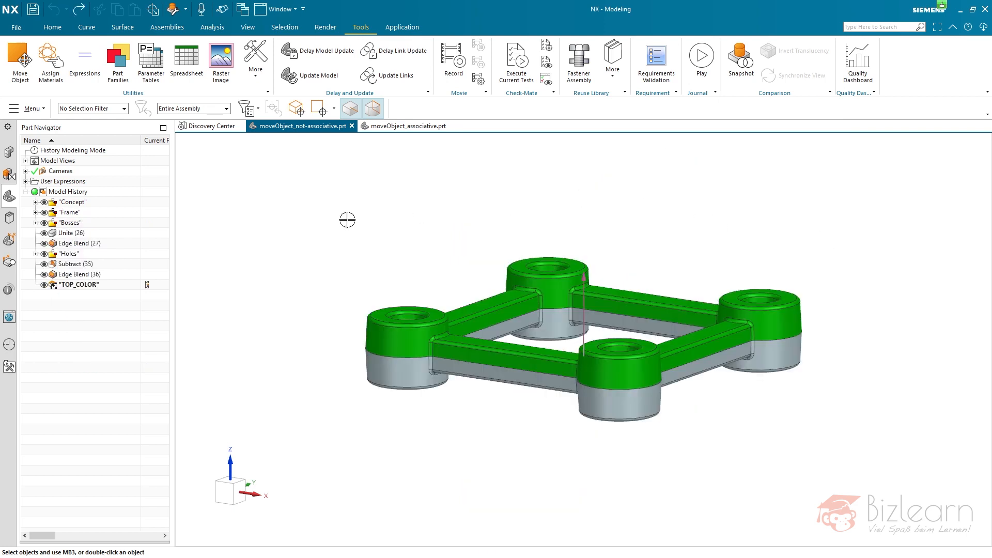
- Use Move Object to rotate all Concept group features, from the datum coordinate system to the pattern feature, 90° about the YC axis and show the result
{"action": "left_click", "coordinate": [35, 203]}
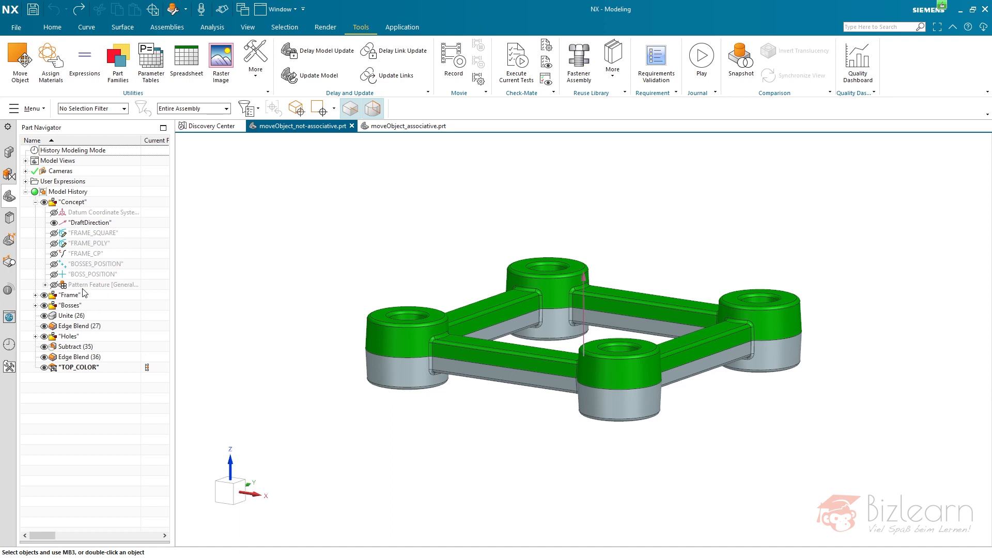
{"action": "left_click", "coordinate": [91, 213]}
{"action": "left_click", "coordinate": [78, 285], "text": "shift"}
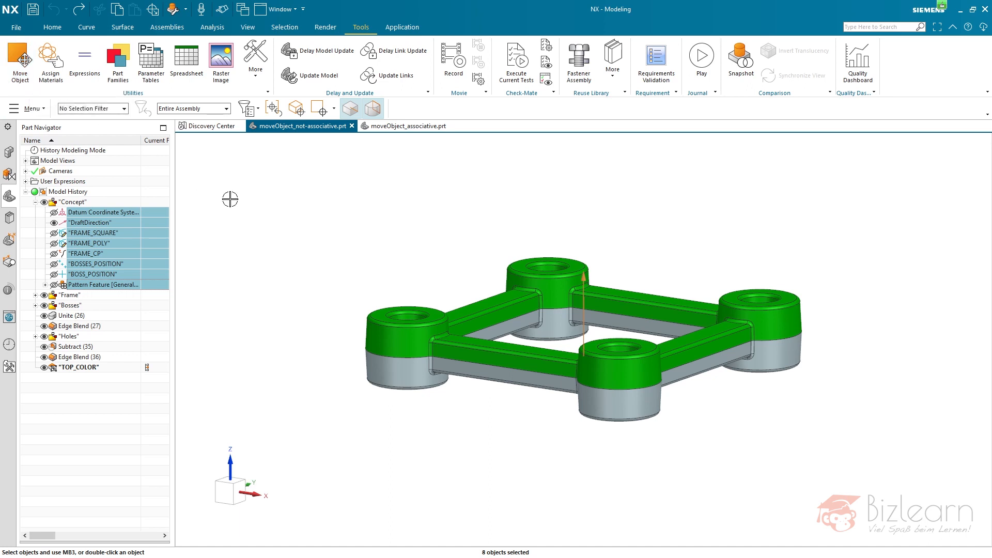
{"action": "left_click", "coordinate": [32, 80]}
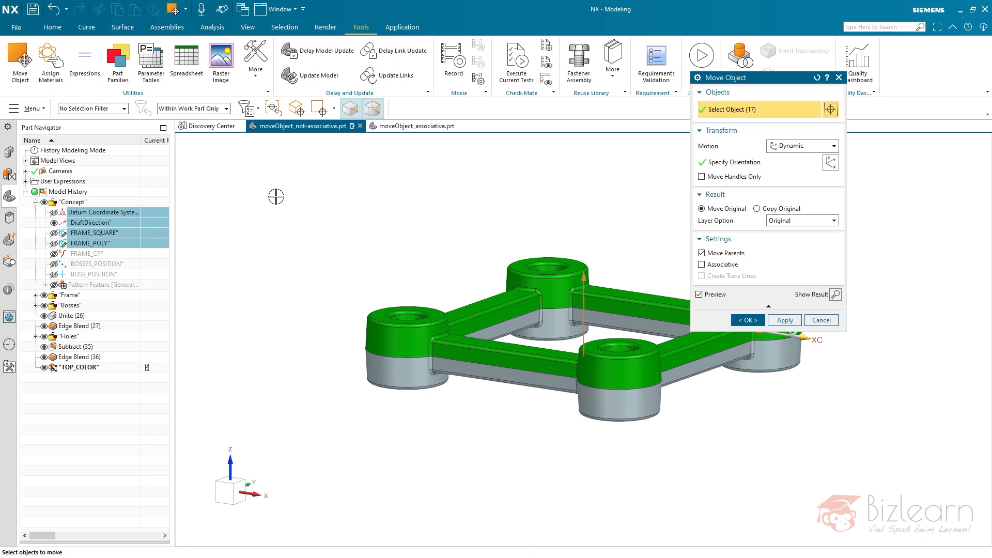
{"action": "scroll", "coordinate": [334, 262], "scroll_direction": "down", "scroll_amount": 1}
{"action": "scroll", "coordinate": [382, 282], "scroll_direction": "down", "scroll_amount": 2}
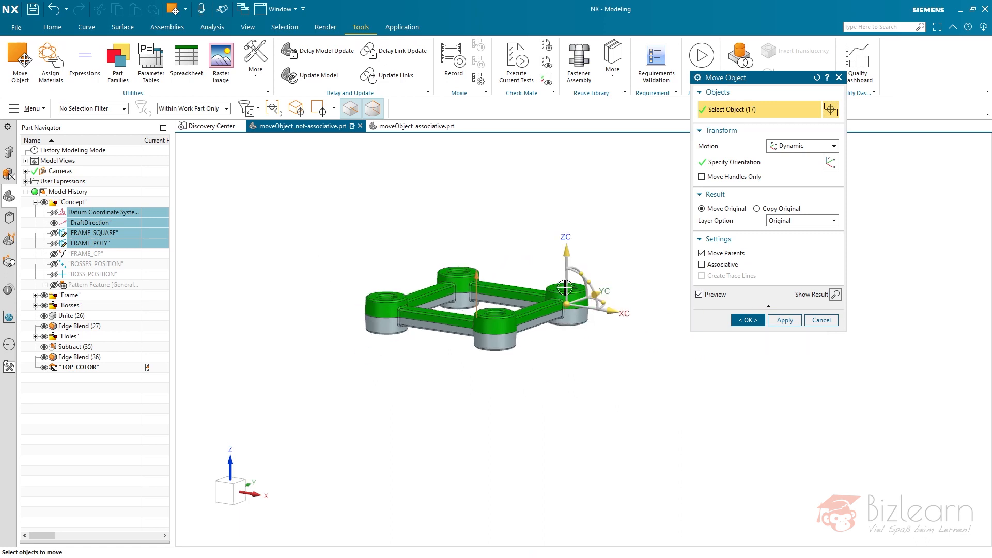
{"action": "scroll", "coordinate": [620, 290], "scroll_direction": "up", "scroll_amount": 1}
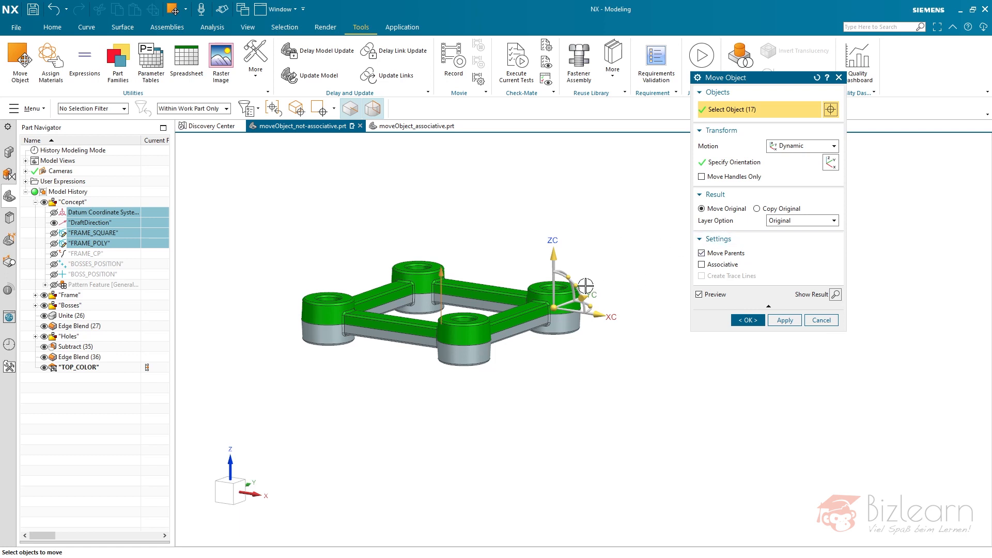
{"action": "left_click", "coordinate": [585, 283]}
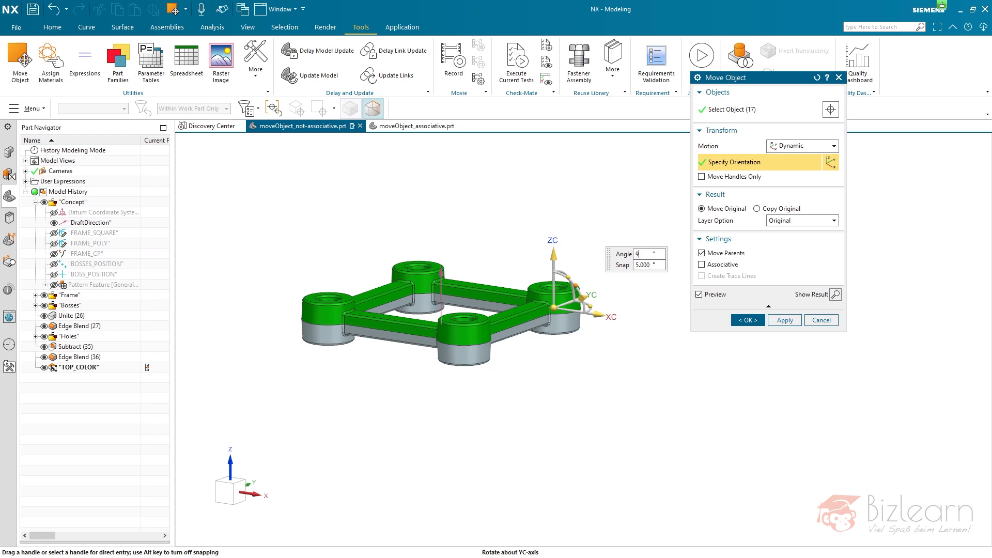
{"action": "type", "text": "90"}
{"action": "key", "text": "Return"}
{"action": "left_click", "coordinate": [835, 294]}
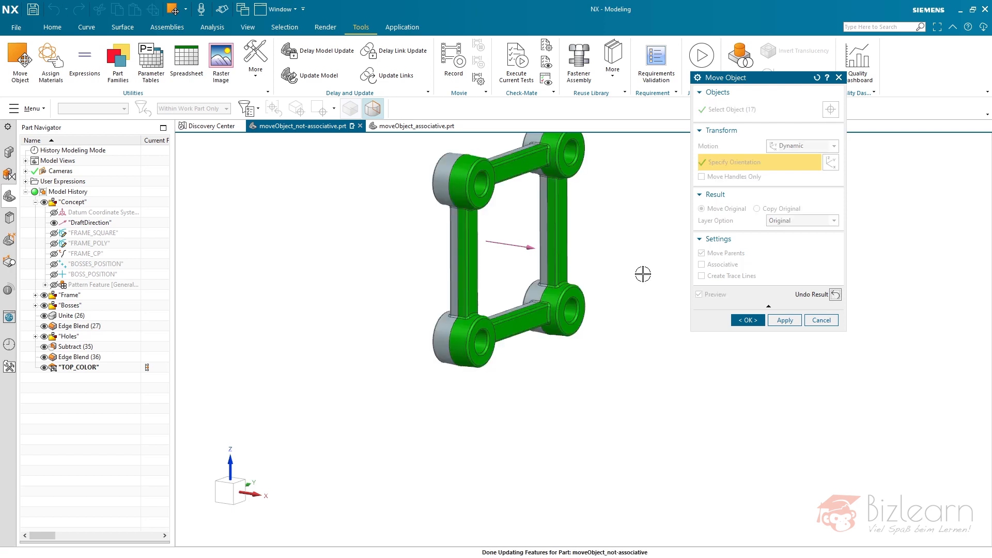
- Inspect the rotated frame and its draft direction from the side, and cancel Move Object
{"action": "middle_click_drag", "start_coordinate": [591, 345], "coordinate": [607, 341]}
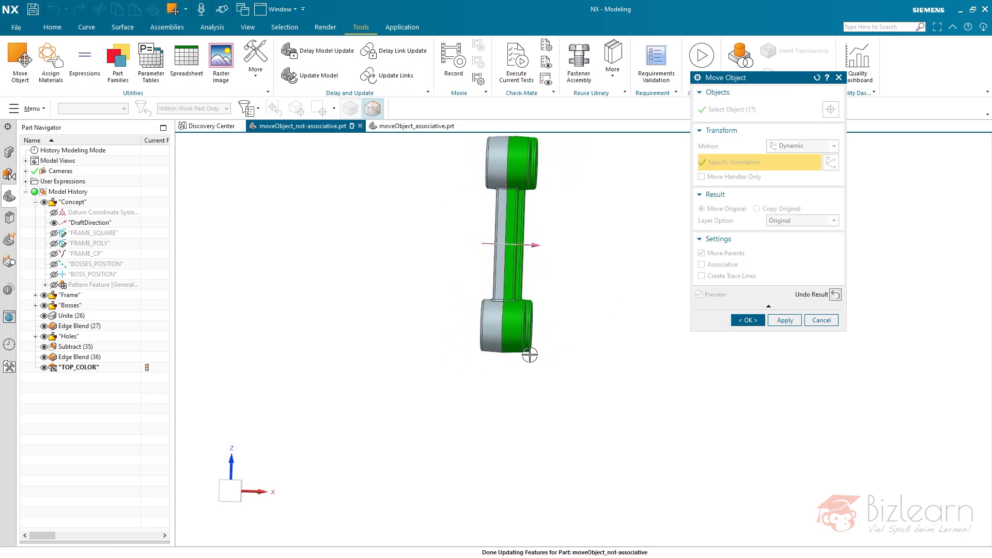
{"action": "middle_click_drag", "start_coordinate": [607, 295], "coordinate": [579, 302]}
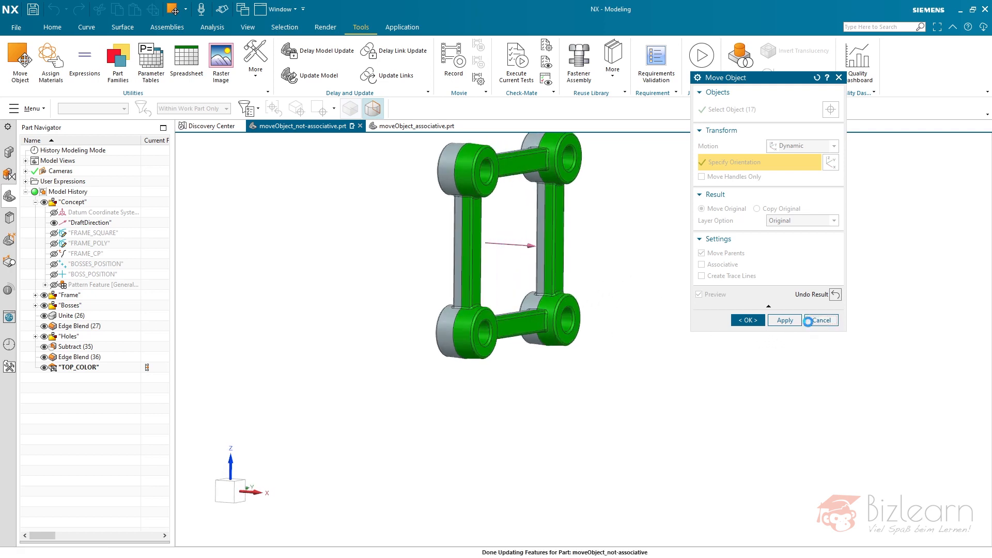
{"action": "left_click", "coordinate": [822, 320]}
{"action": "key", "text": "ctrl+f"}
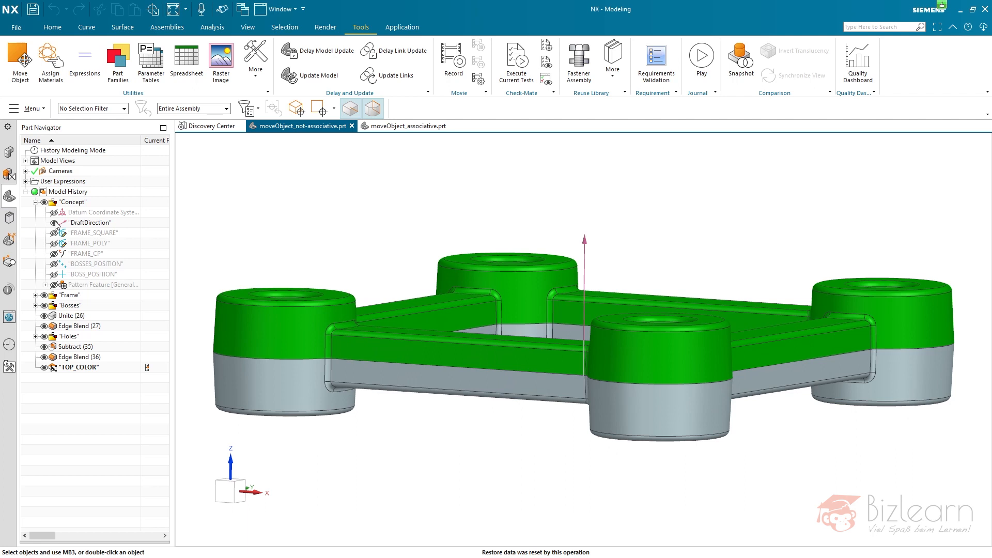
- Highlight the Concept group's features from the datum coordinate system through the pattern feature
{"action": "left_click", "coordinate": [95, 212]}
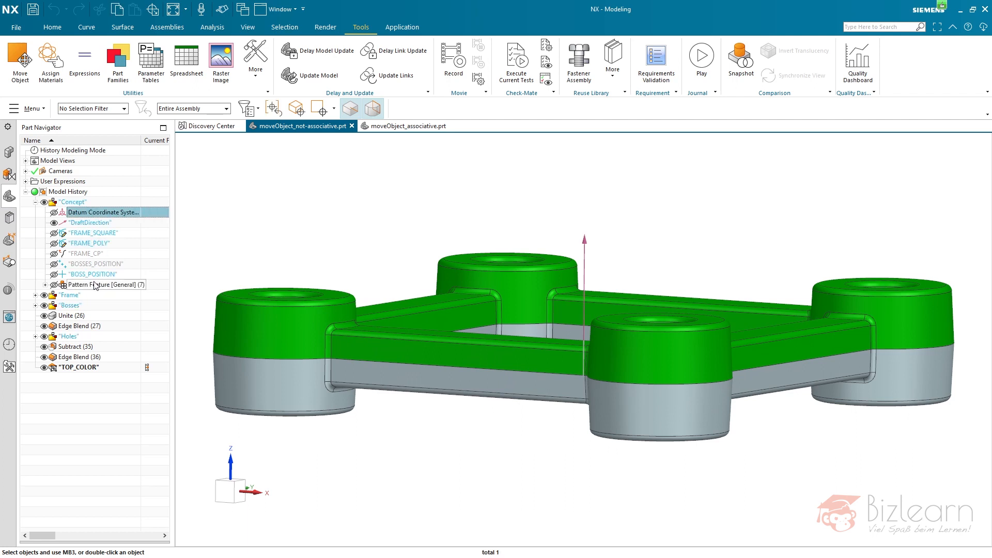
{"action": "left_click", "coordinate": [102, 283], "text": "shift"}
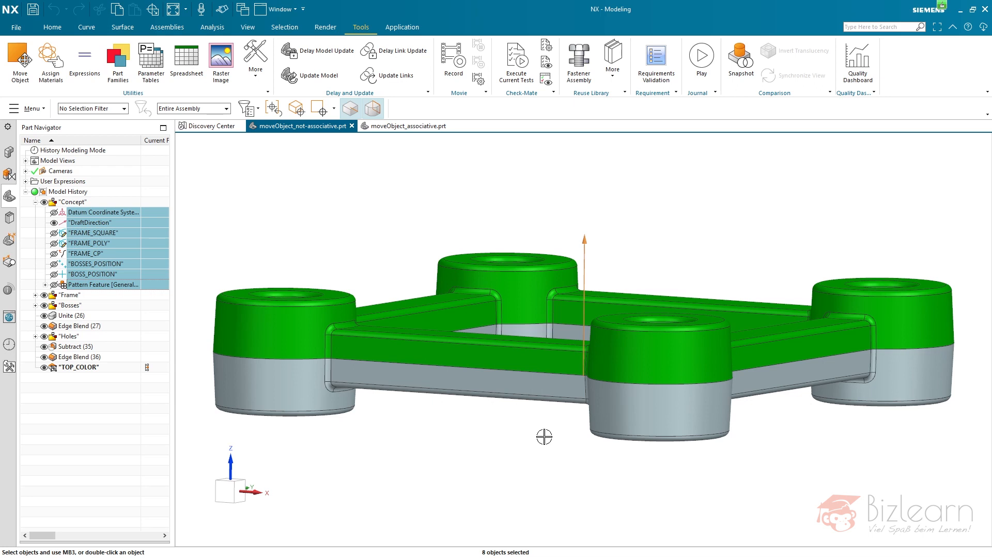
{"action": "middle_click_drag", "start_coordinate": [452, 428], "coordinate": [452, 440]}
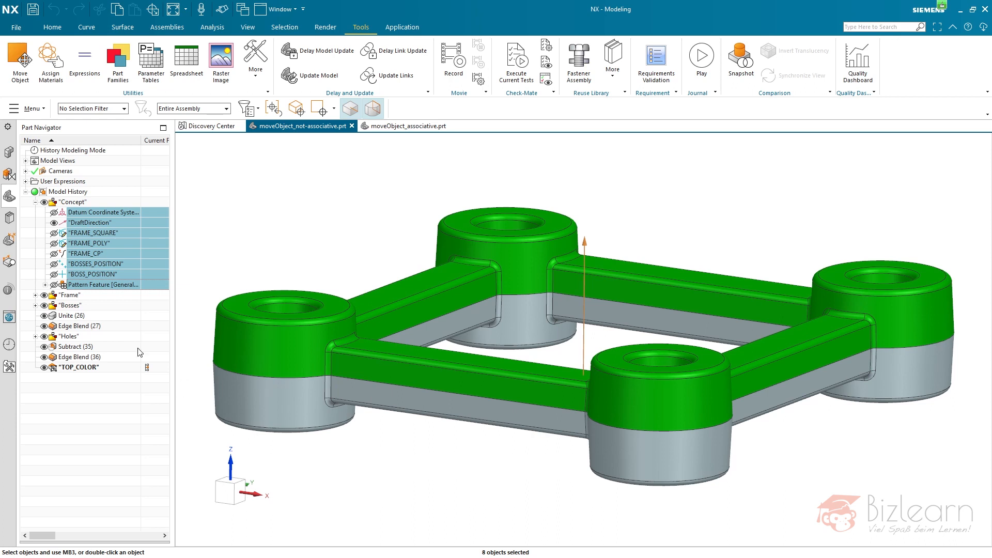
- Edit Draft (12) in the Frame group and set its draw direction to the fixed ZC vector
{"action": "left_click", "coordinate": [35, 295]}
{"action": "left_click", "coordinate": [86, 336]}
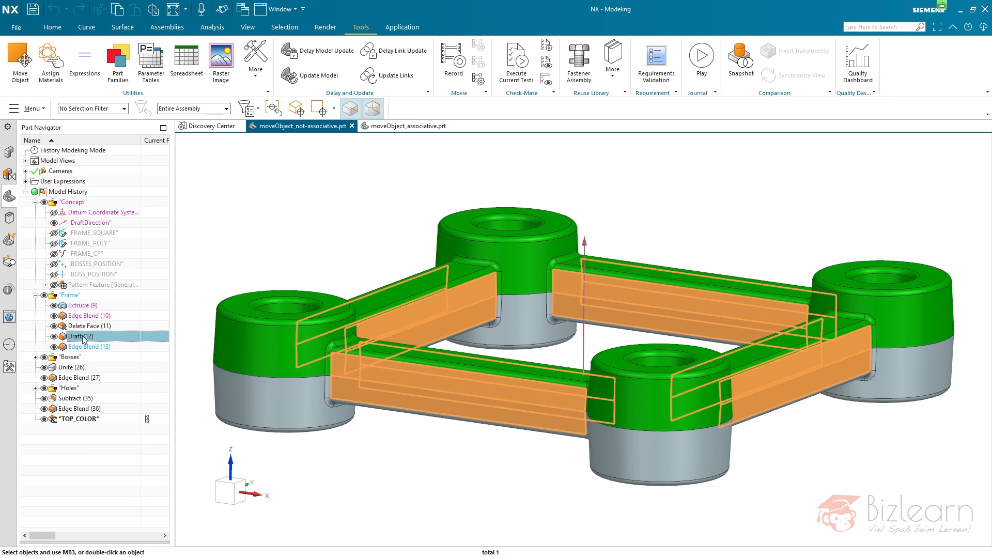
{"action": "double_click", "coordinate": [83, 337]}
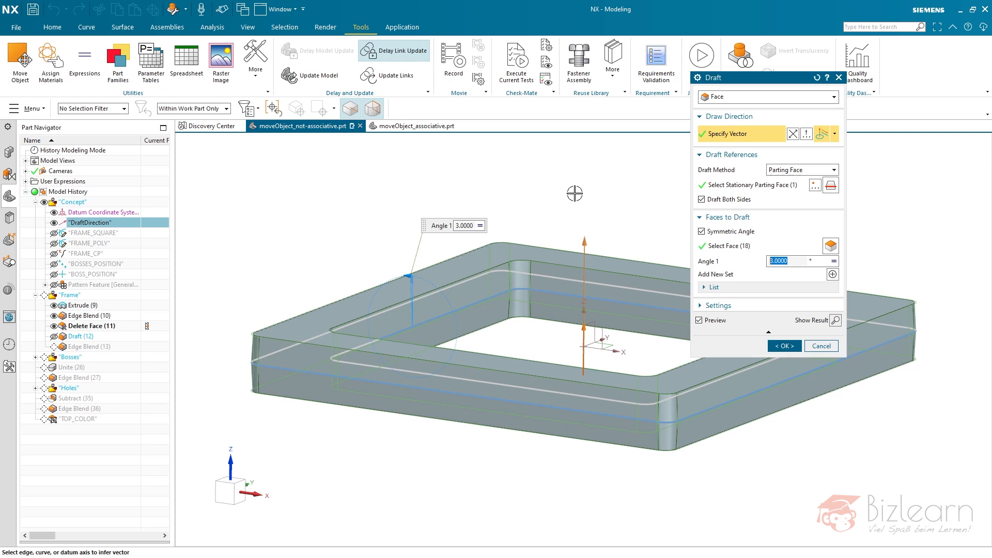
{"action": "left_click", "coordinate": [835, 134]}
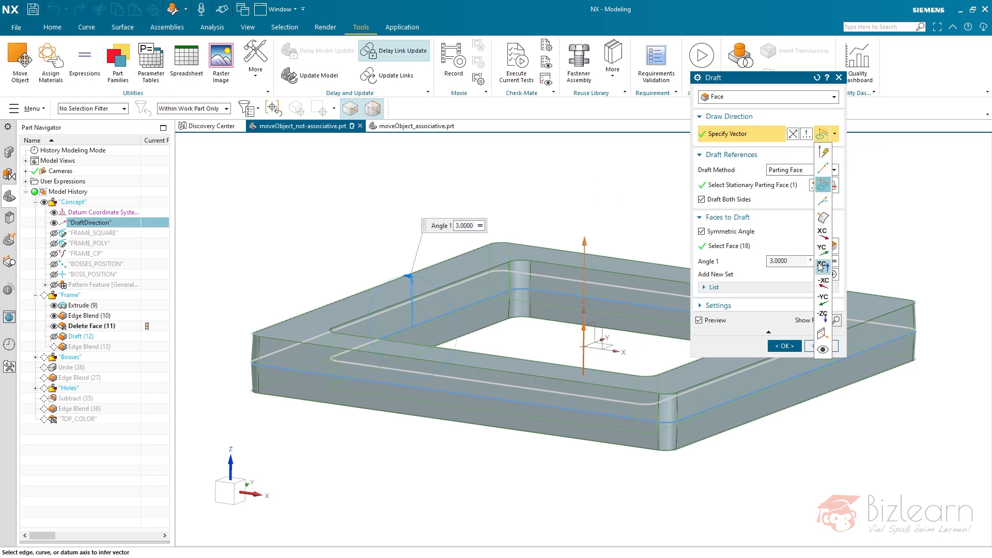
{"action": "left_click", "coordinate": [823, 266]}
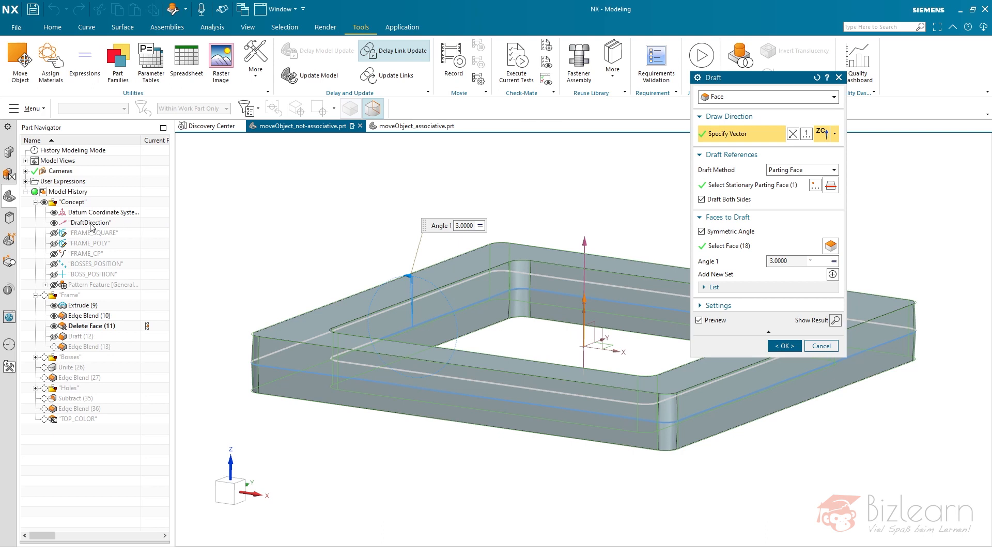
{"action": "middle_click", "coordinate": [420, 228]}
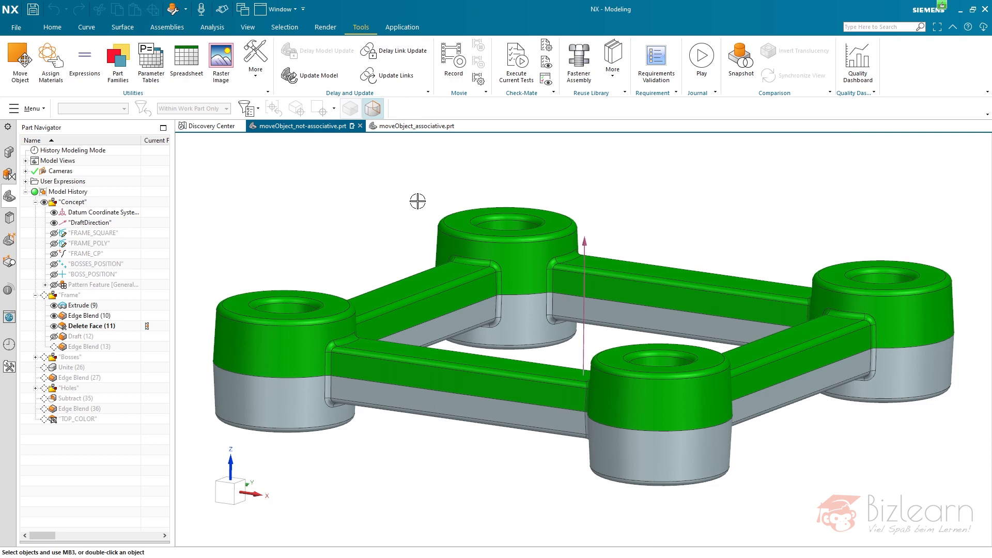
- With the draft's direction fixed to ZC, rotate all Concept features 90° about the YC axis using Move Object and show the result
{"action": "left_click", "coordinate": [118, 212]}
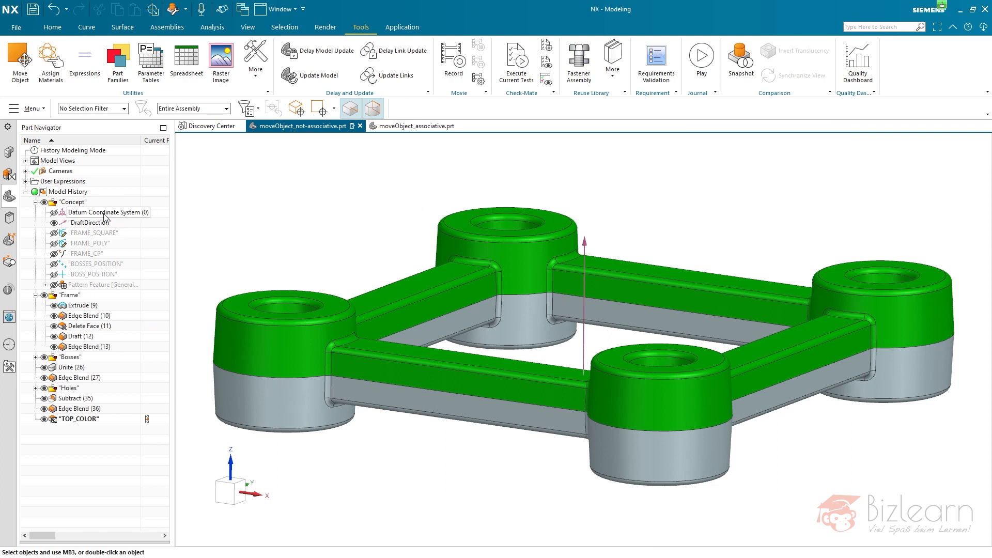
{"action": "left_click", "coordinate": [91, 285], "text": "shift"}
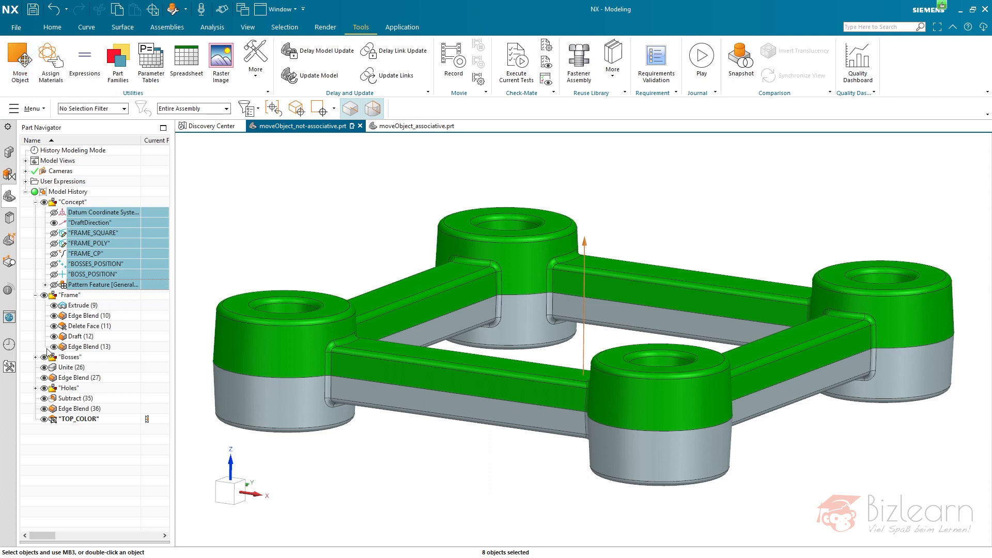
{"action": "key", "text": "ctrl+t"}
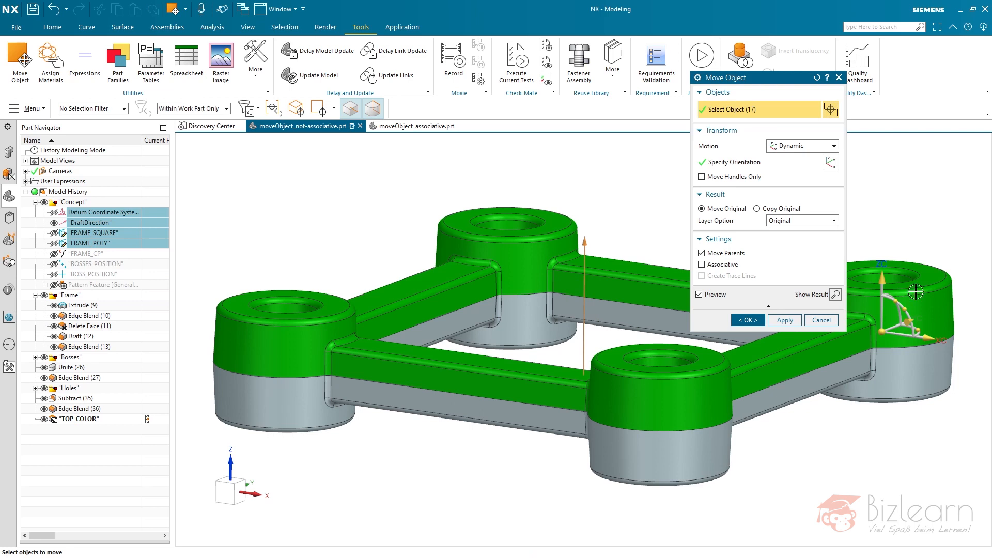
{"action": "left_click", "coordinate": [911, 311]}
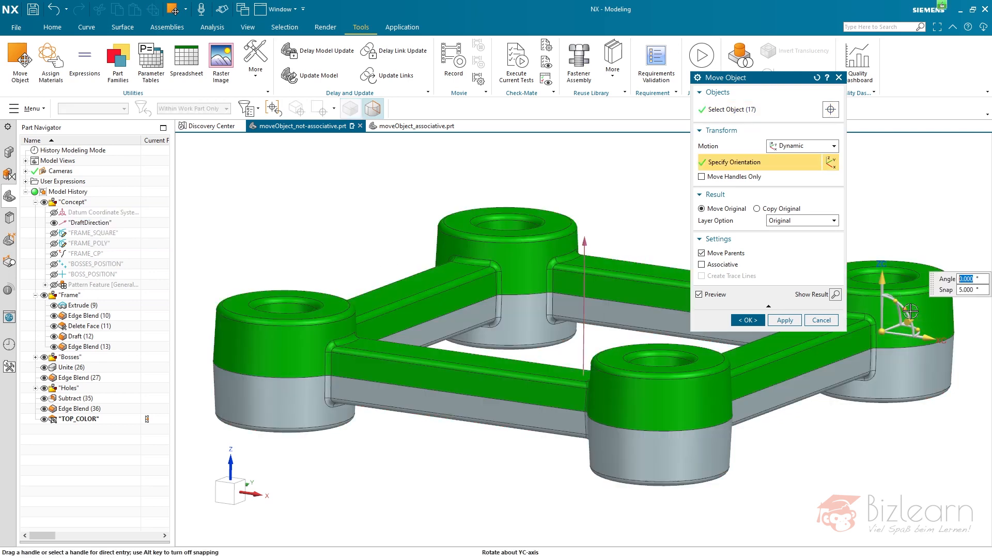
{"action": "type", "text": "90"}
{"action": "key", "text": "Return"}
{"action": "scroll", "coordinate": [409, 316], "scroll_direction": "down", "scroll_amount": 5}
{"action": "scroll", "coordinate": [551, 280], "scroll_direction": "up", "scroll_amount": 3}
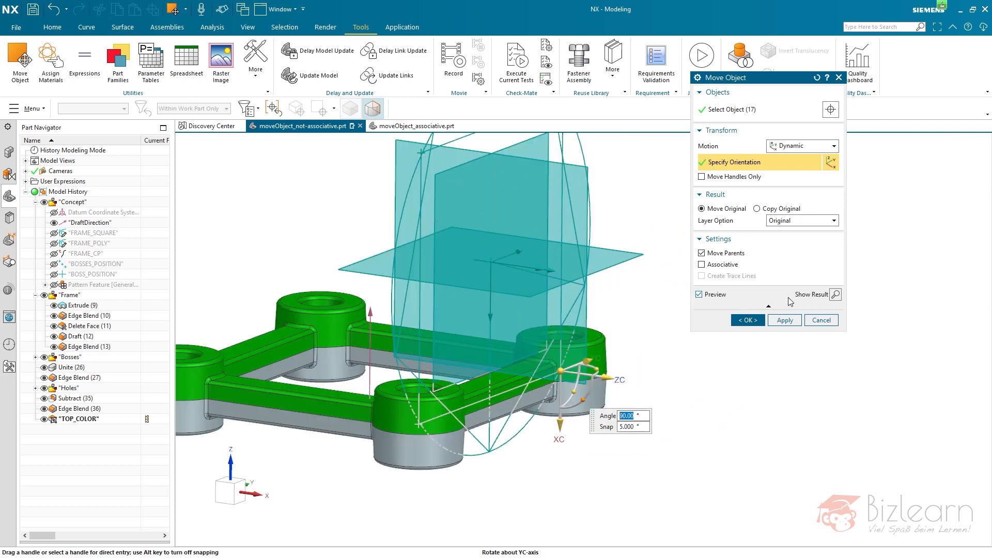
{"action": "left_click", "coordinate": [836, 295]}
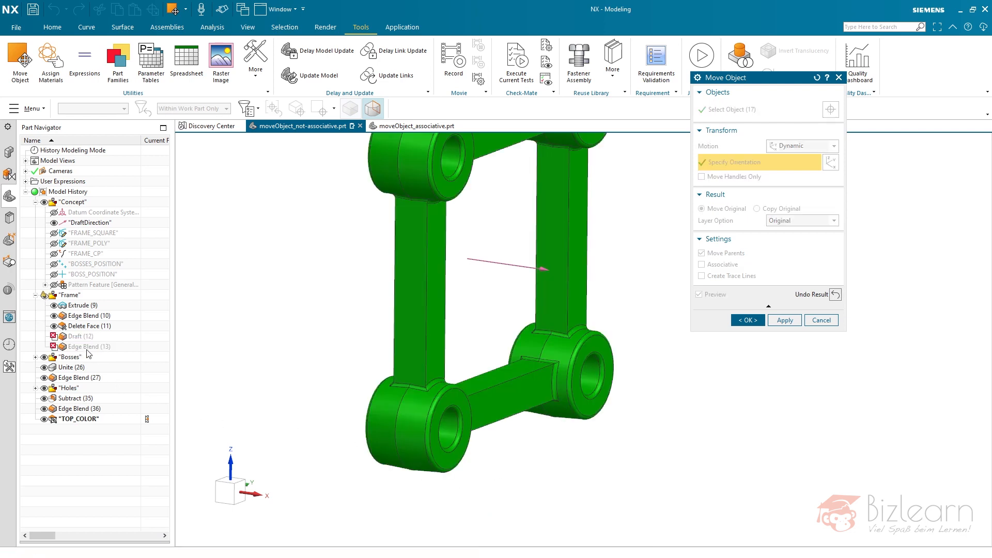
- Examine the rotated part and the Frame group's draft and edge blend features, and cancel Move Object
{"action": "scroll", "coordinate": [342, 433], "scroll_direction": "down", "scroll_amount": 2}
{"action": "scroll", "coordinate": [354, 283], "scroll_direction": "up", "scroll_amount": 2}
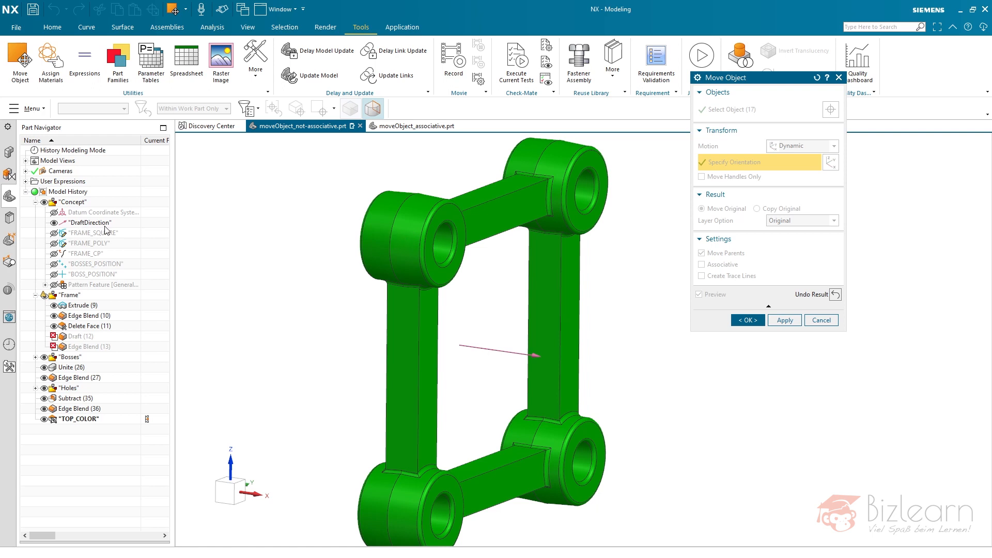
{"action": "mouse_move", "coordinate": [77, 340]}
{"action": "left_click", "coordinate": [835, 320]}
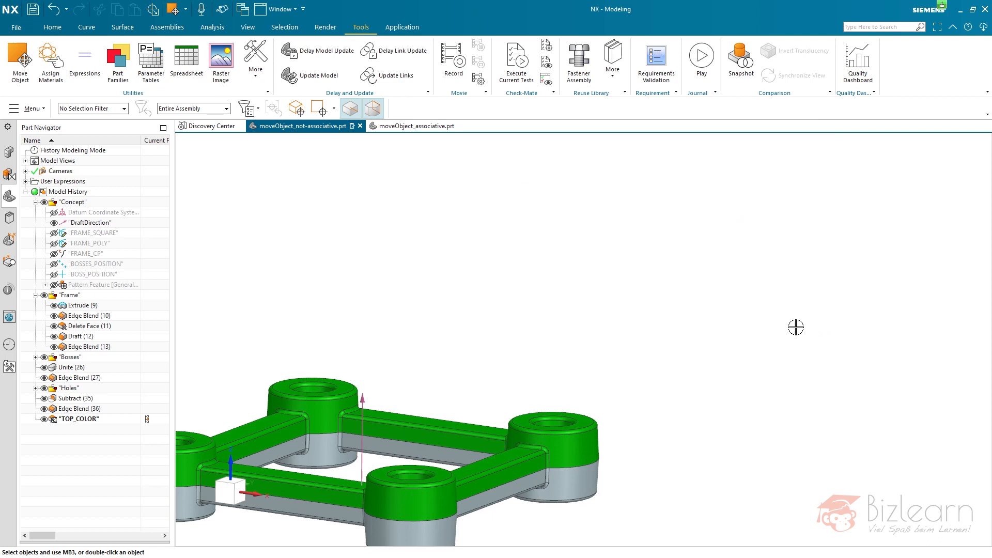
- Undo the draft's draw direction change and collapse the Concept and Frame groups
{"action": "left_click", "coordinate": [35, 296]}
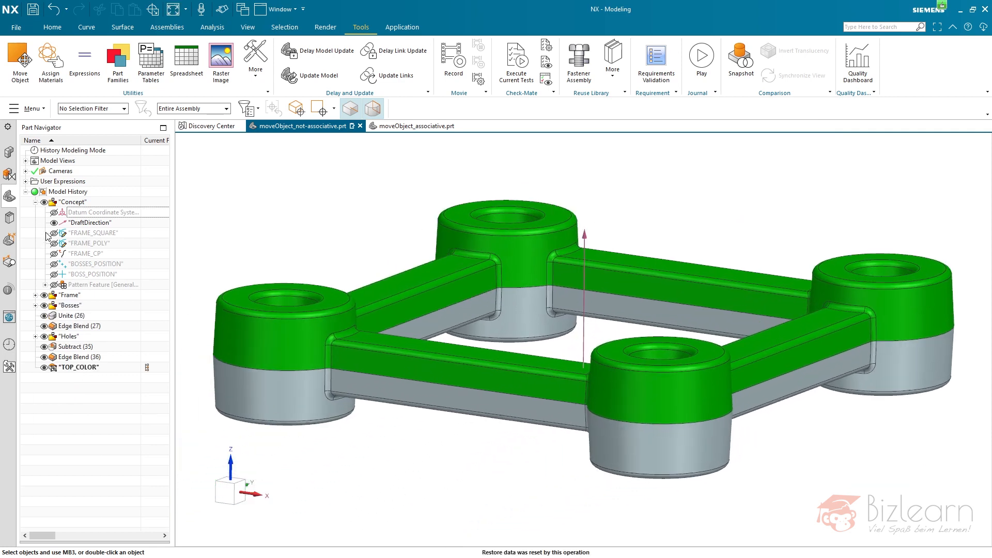
{"action": "key", "text": "ctrl+z"}
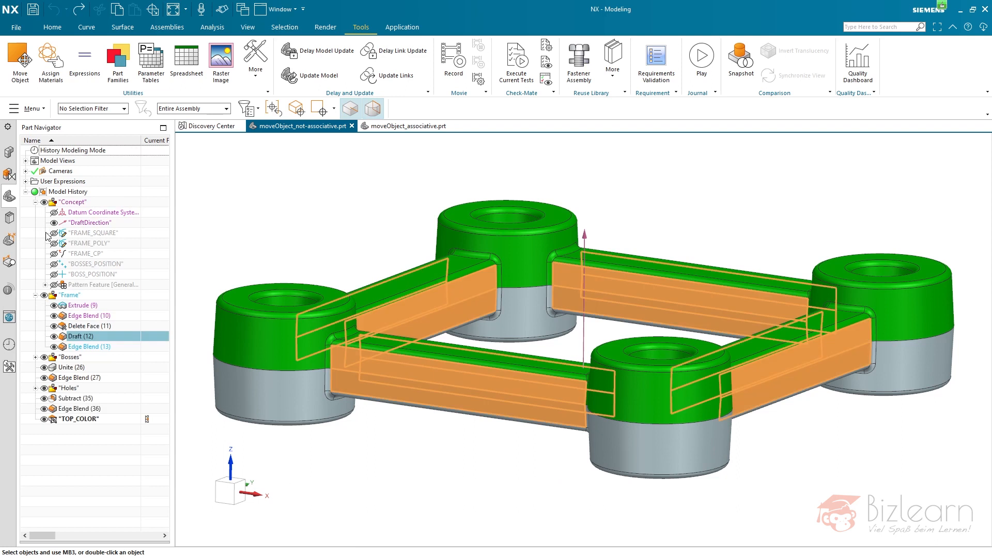
{"action": "left_click", "coordinate": [35, 203]}
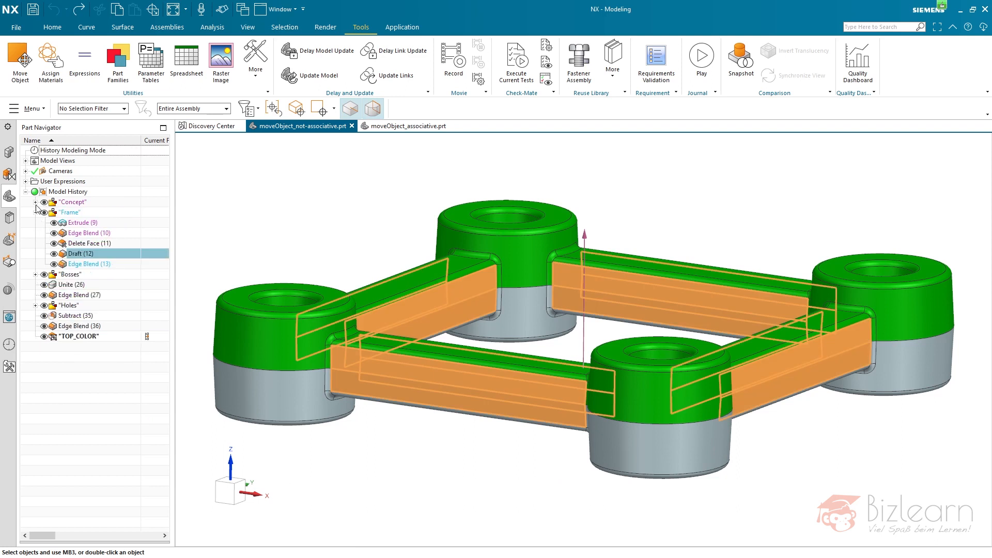
{"action": "left_click", "coordinate": [36, 213]}
{"action": "left_click", "coordinate": [70, 317]}
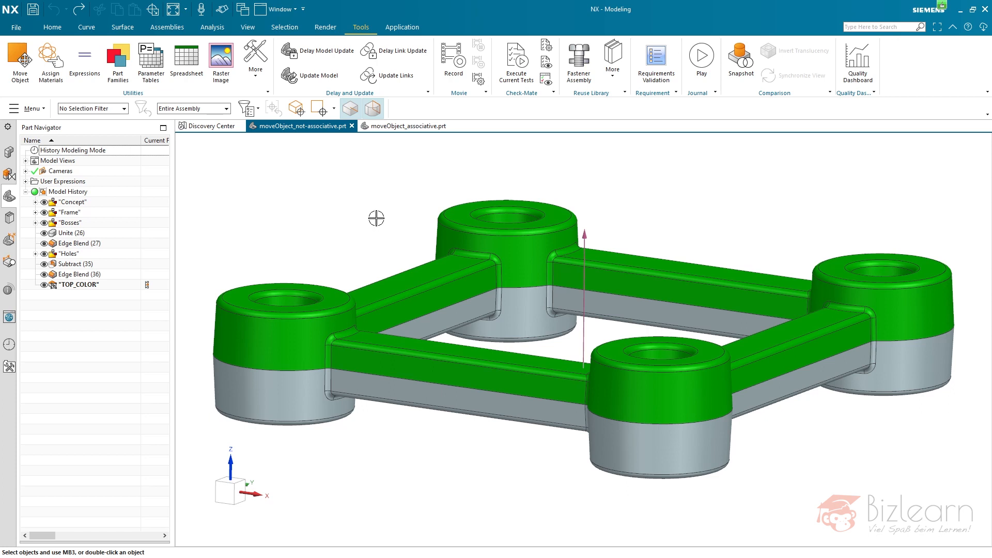
- Try Move Object with Move Parents disabled and Associative enabled, and cancel it without moving anything
{"action": "key", "text": "ctrl+t"}
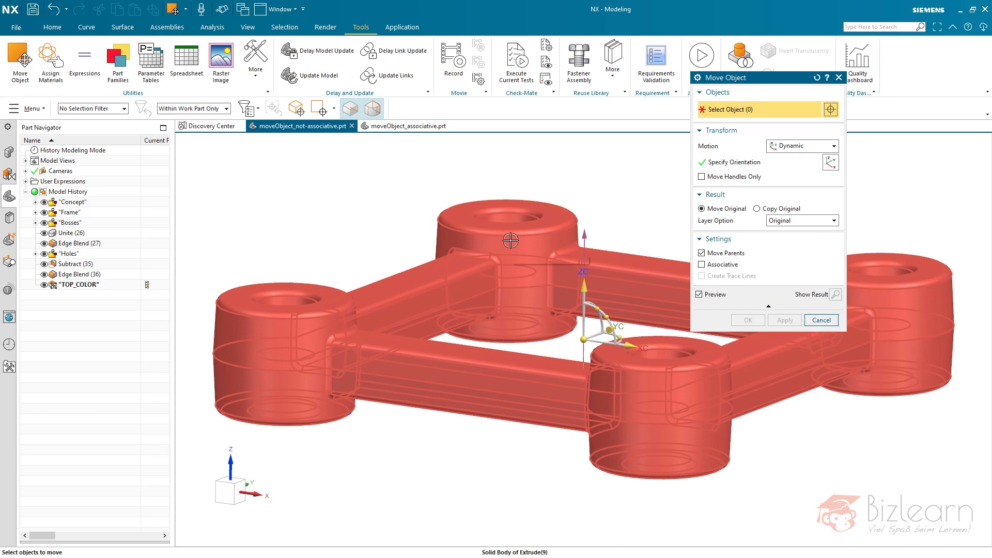
{"action": "left_click", "coordinate": [727, 256]}
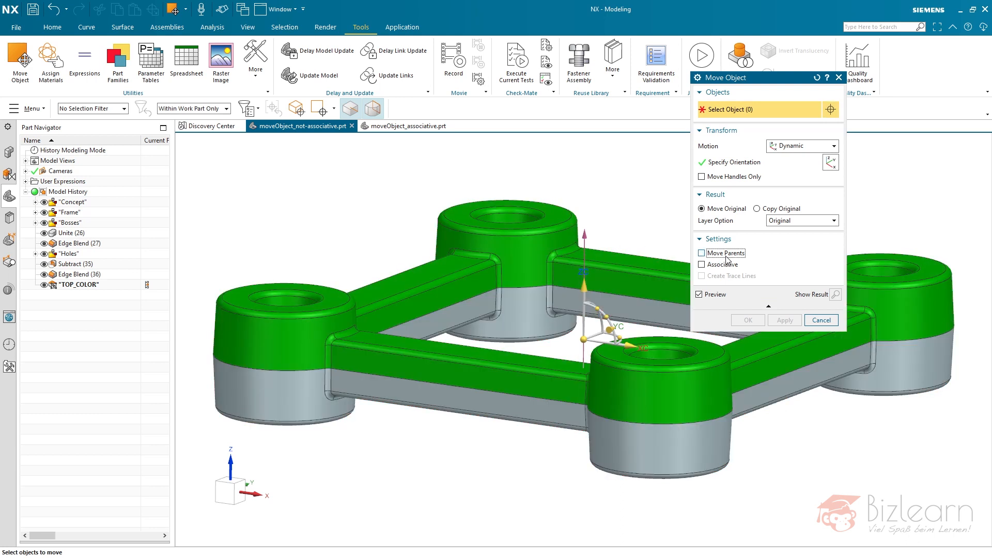
{"action": "left_click", "coordinate": [721, 267]}
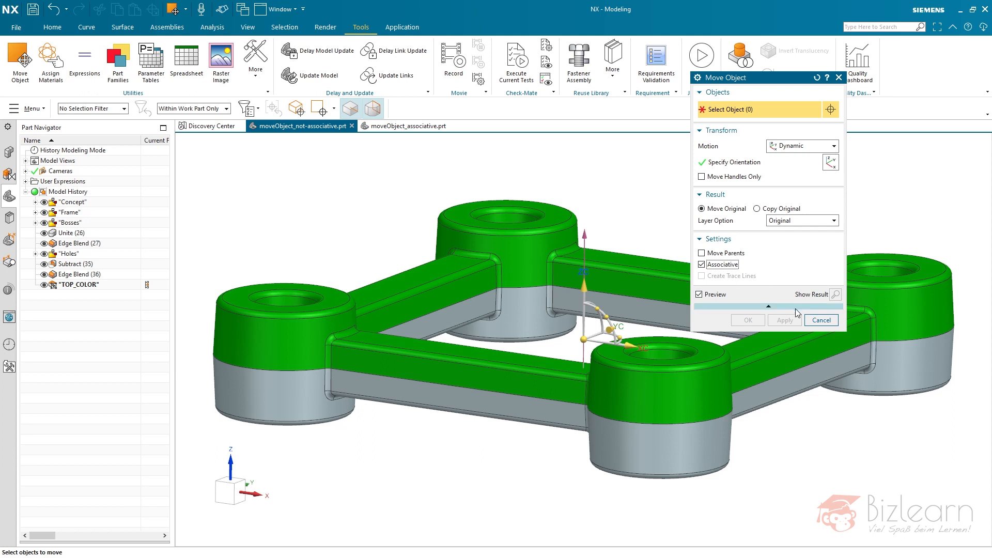
{"action": "left_click", "coordinate": [822, 320]}
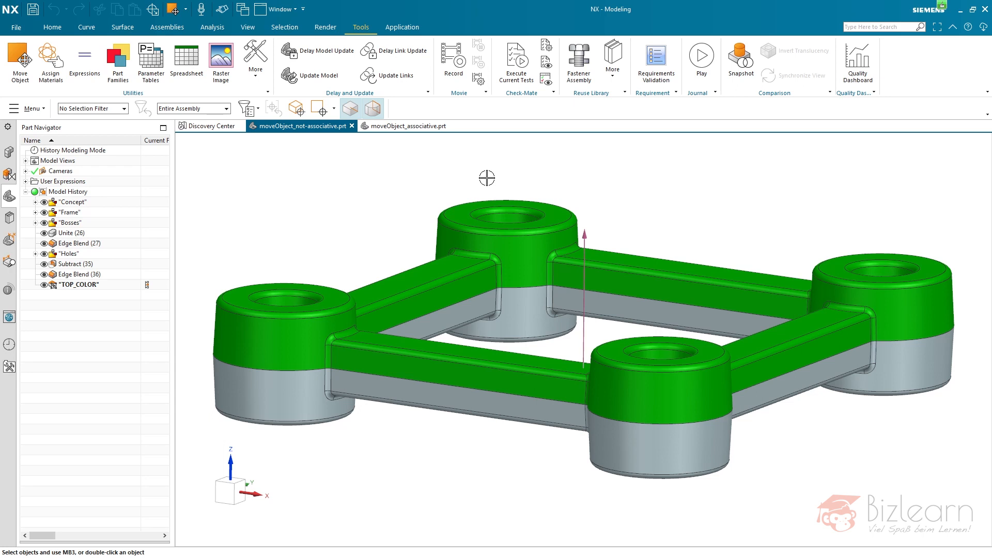
- Switch to the bottle part moveObject_associative.prt
{"action": "left_click", "coordinate": [409, 129]}
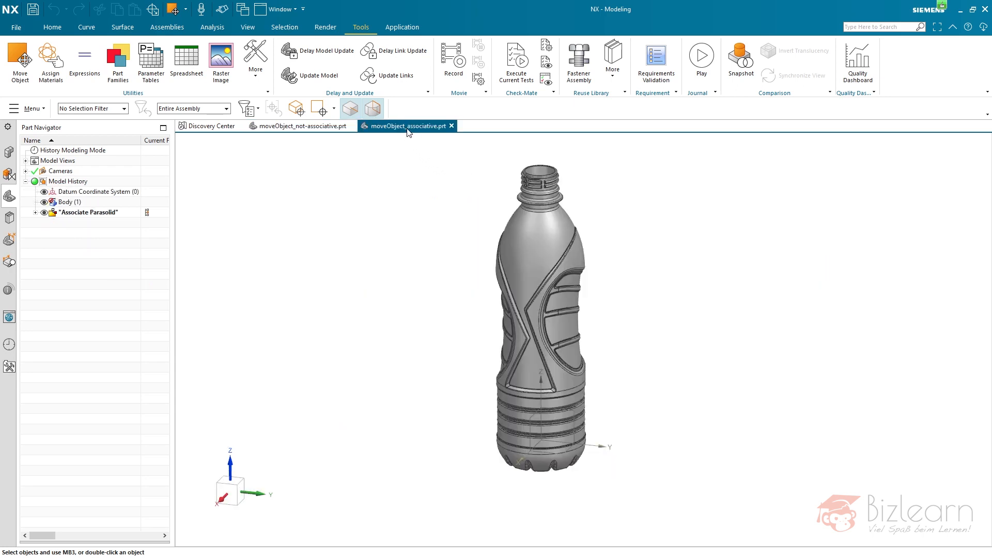
- Examine the Datum Coordinate System, the Body and the contents of the "Associate Parasolid" group in the bottle's model history
{"action": "left_click", "coordinate": [35, 213]}
{"action": "left_click", "coordinate": [35, 213]}
{"action": "left_click", "coordinate": [72, 205]}
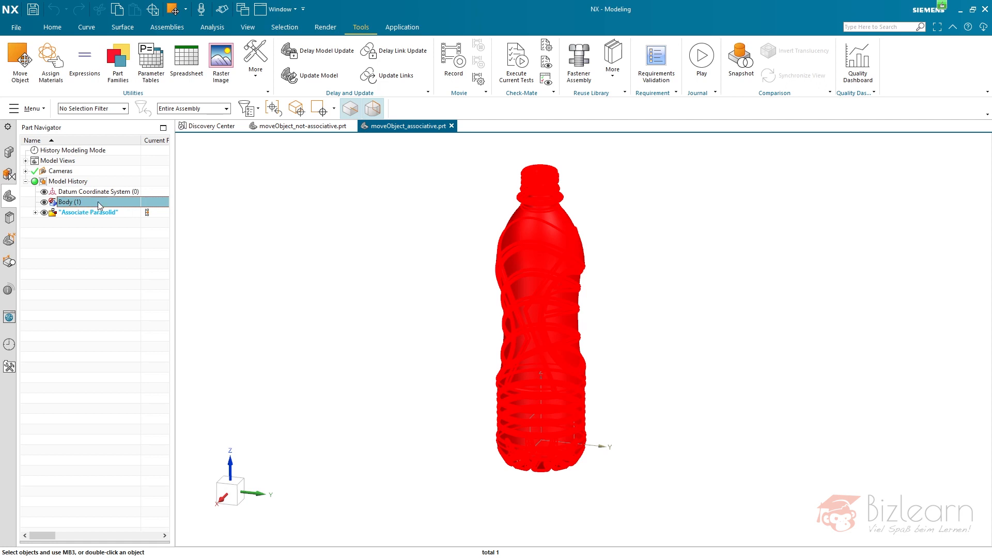
{"action": "left_click", "coordinate": [93, 193]}
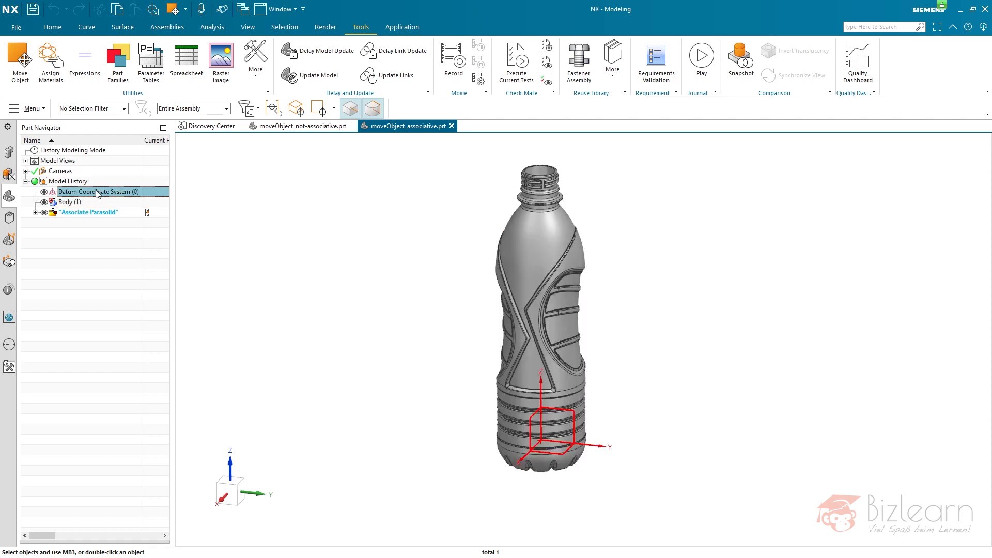
{"action": "left_click", "coordinate": [68, 204]}
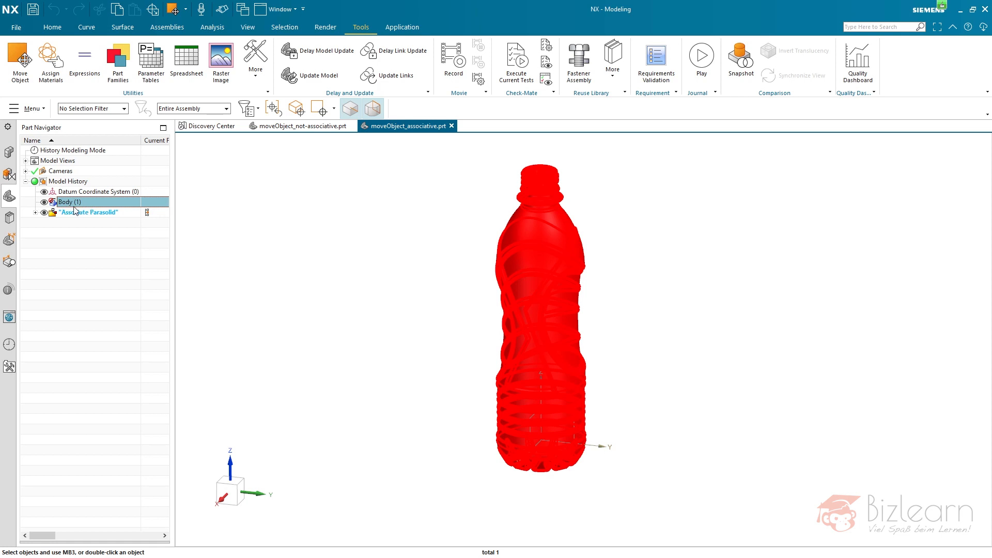
{"action": "left_click", "coordinate": [35, 213]}
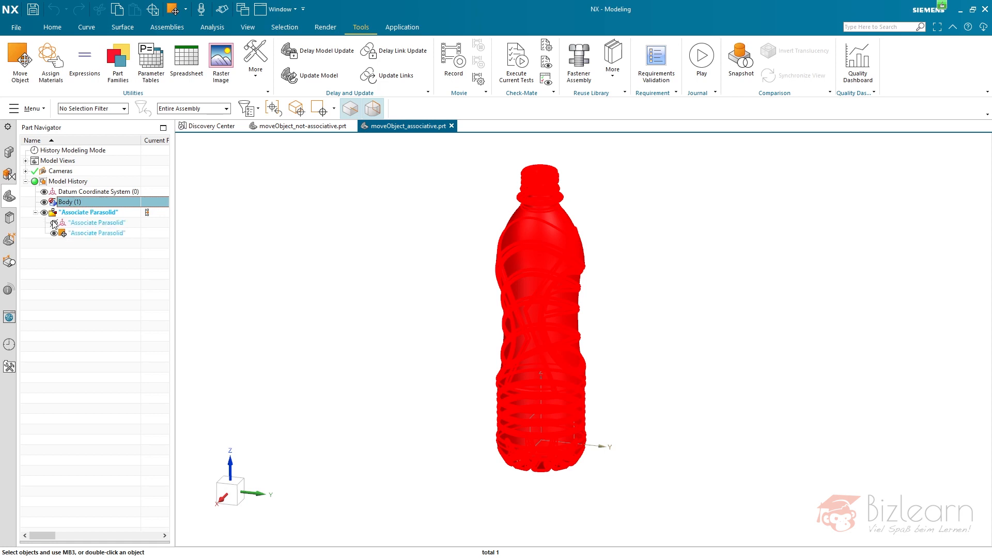
{"action": "left_click", "coordinate": [35, 213]}
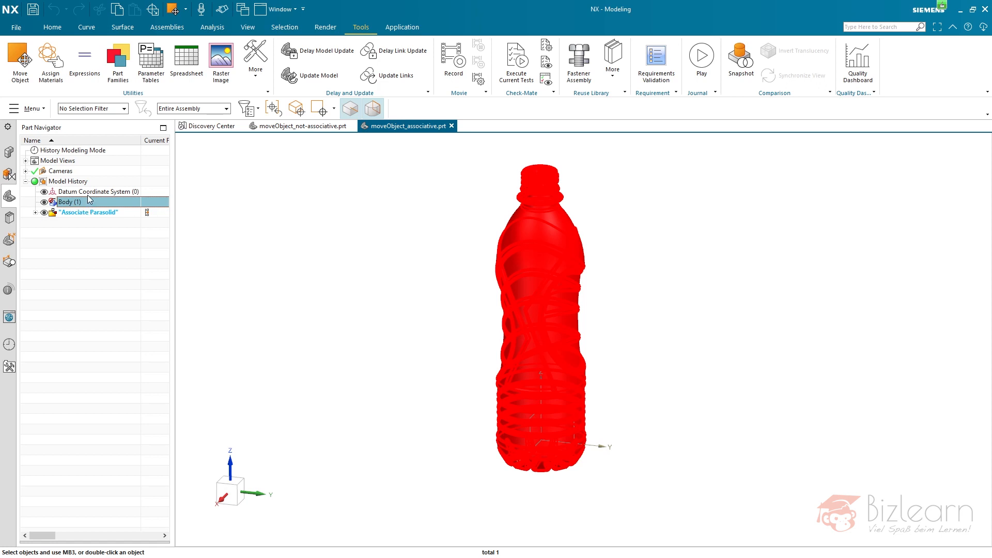
{"action": "left_click", "coordinate": [91, 193]}
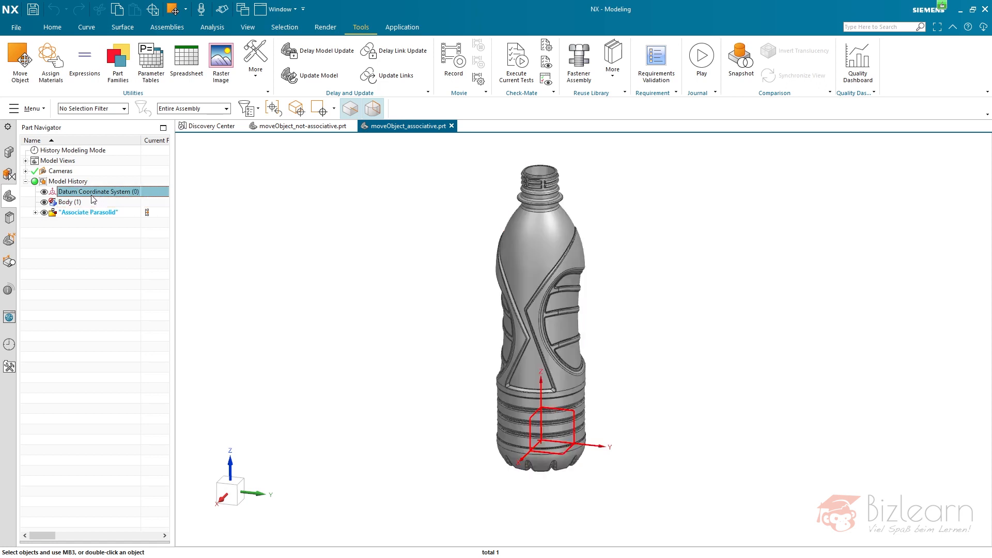
- Rotate the bottle's original Datum Coordinate System by 90 degrees about its XC-axis
{"action": "double_click", "coordinate": [92, 195]}
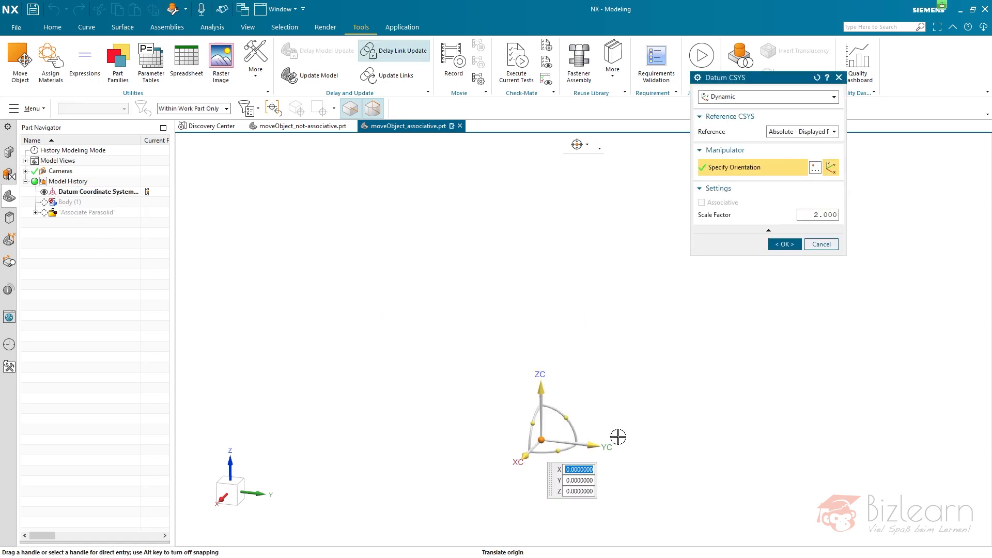
{"action": "left_click", "coordinate": [566, 417]}
{"action": "type", "text": "90"}
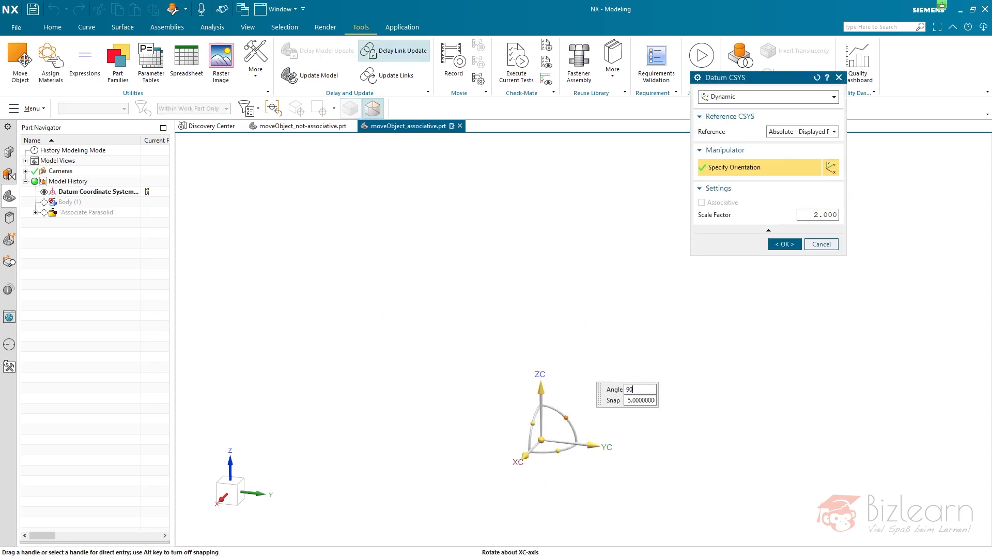
{"action": "key", "text": "Return"}
{"action": "middle_click", "coordinate": [697, 372]}
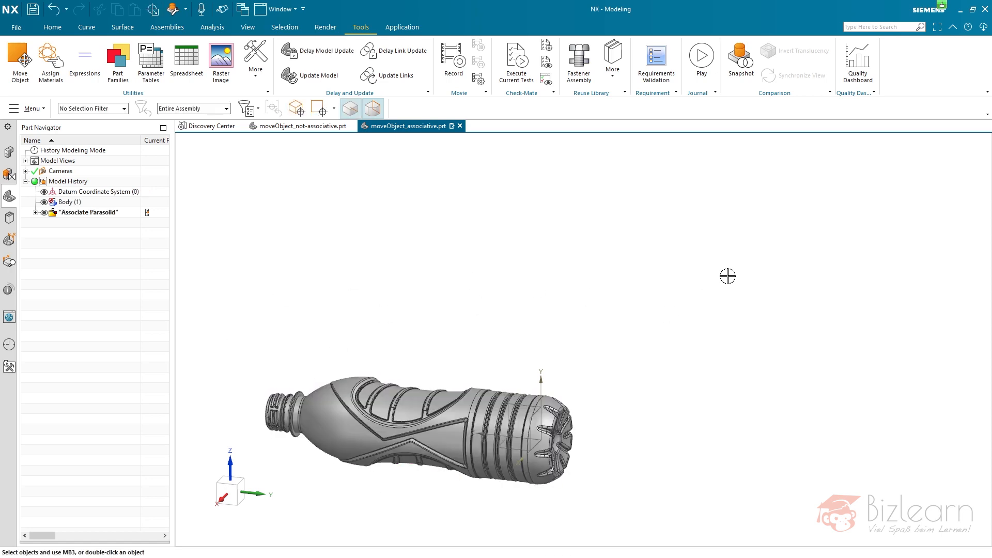
- Delete only the "Associate Parasolid" feature group, keeping its member features in the model history
{"action": "left_click", "coordinate": [74, 202]}
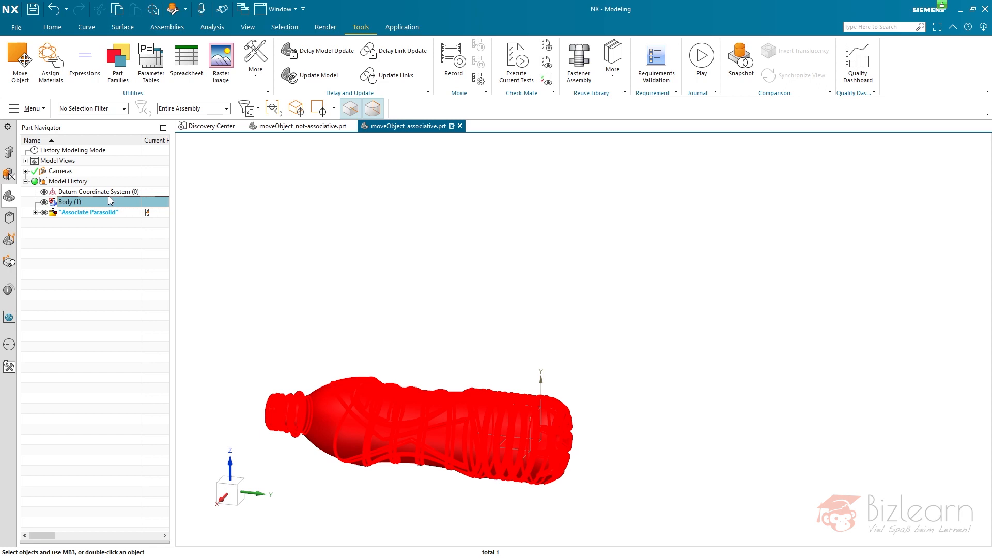
{"action": "left_click", "coordinate": [35, 212]}
{"action": "left_click", "coordinate": [86, 213]}
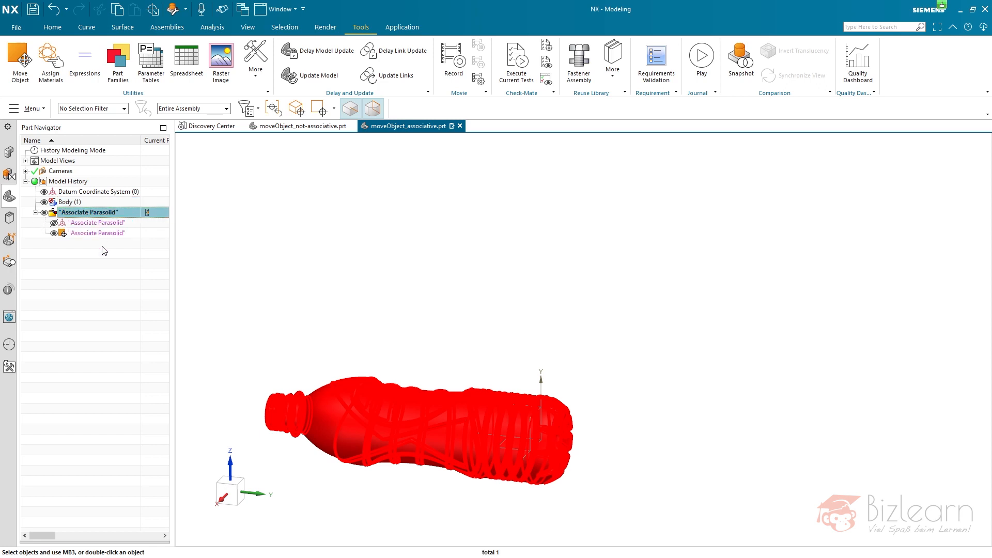
{"action": "key", "text": "Delete"}
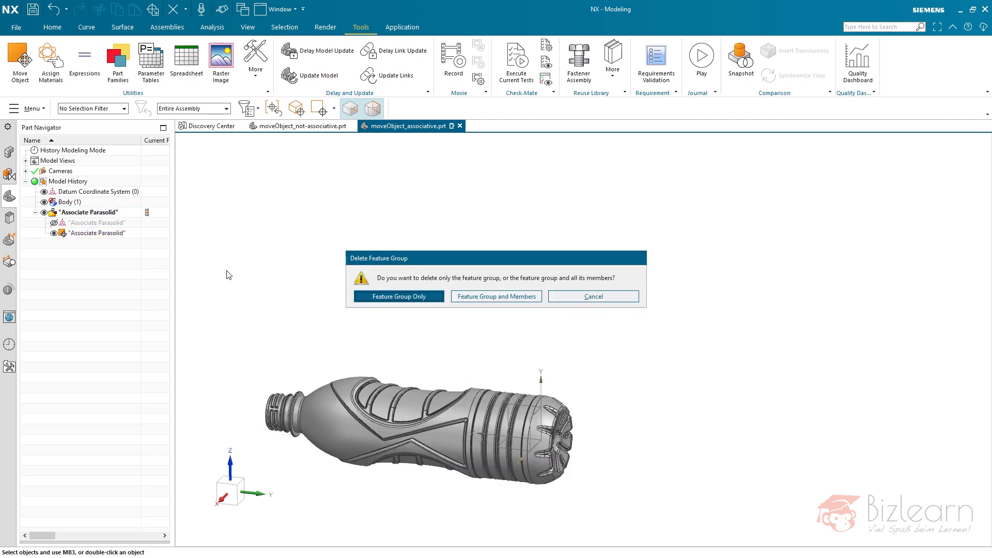
{"action": "key", "text": "Return"}
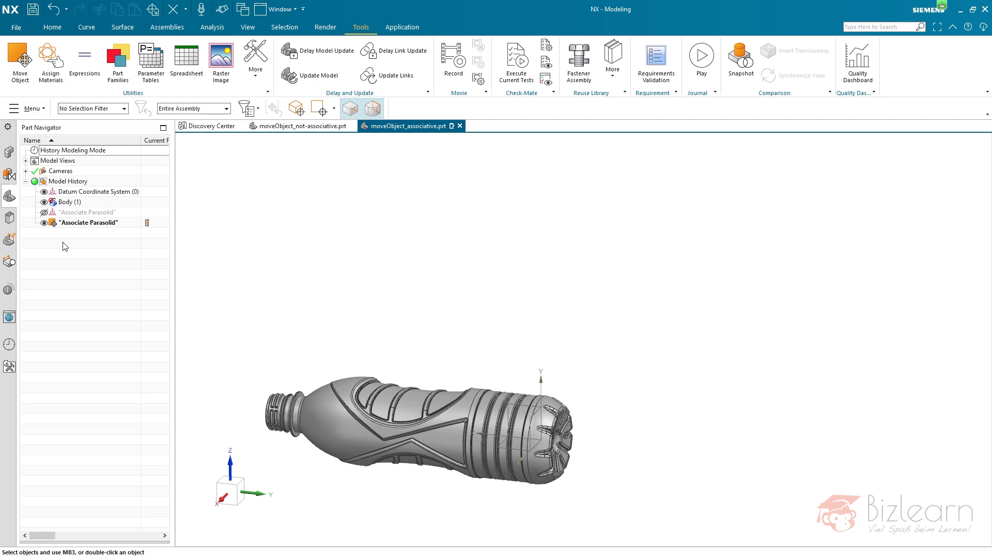
- Examine the two "Associate Parasolid" features and the motion options of the Move Object feature, keeping CSYS to CSYS
{"action": "left_click", "coordinate": [78, 213]}
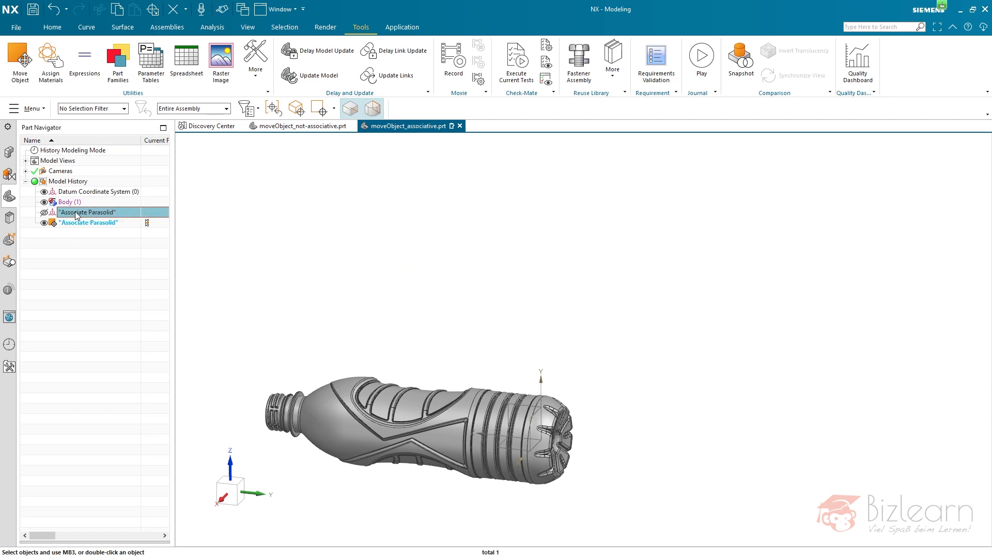
{"action": "left_click", "coordinate": [98, 224]}
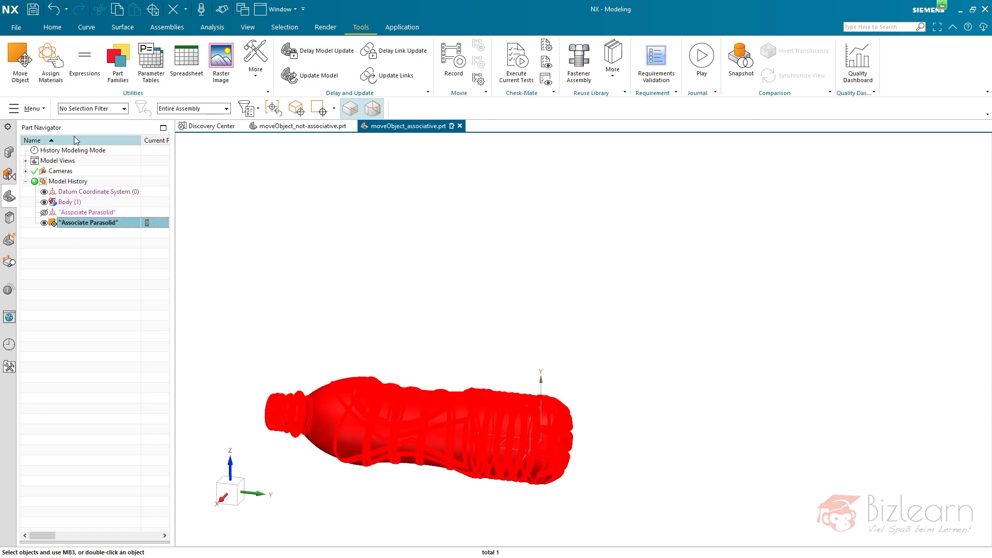
{"action": "double_click", "coordinate": [80, 226]}
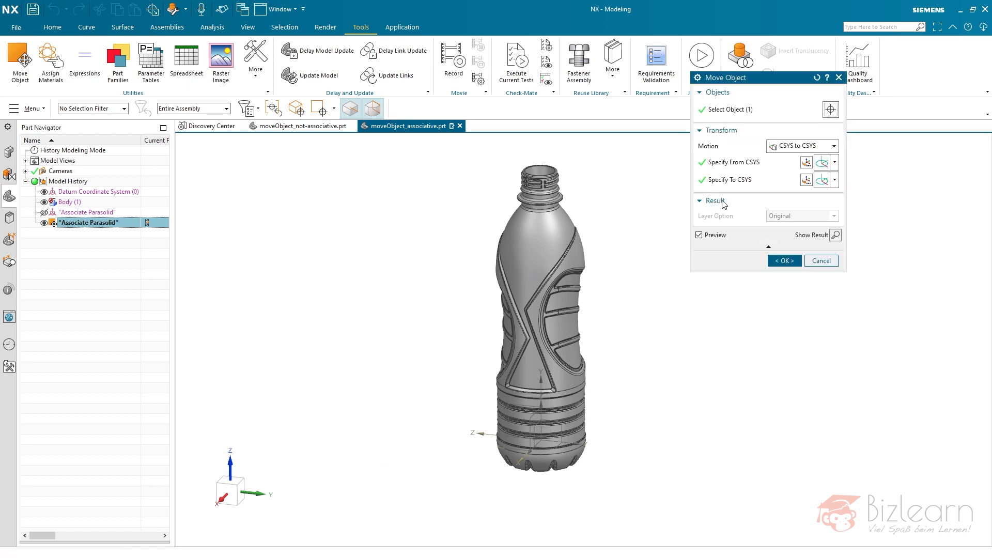
{"action": "left_click", "coordinate": [824, 150]}
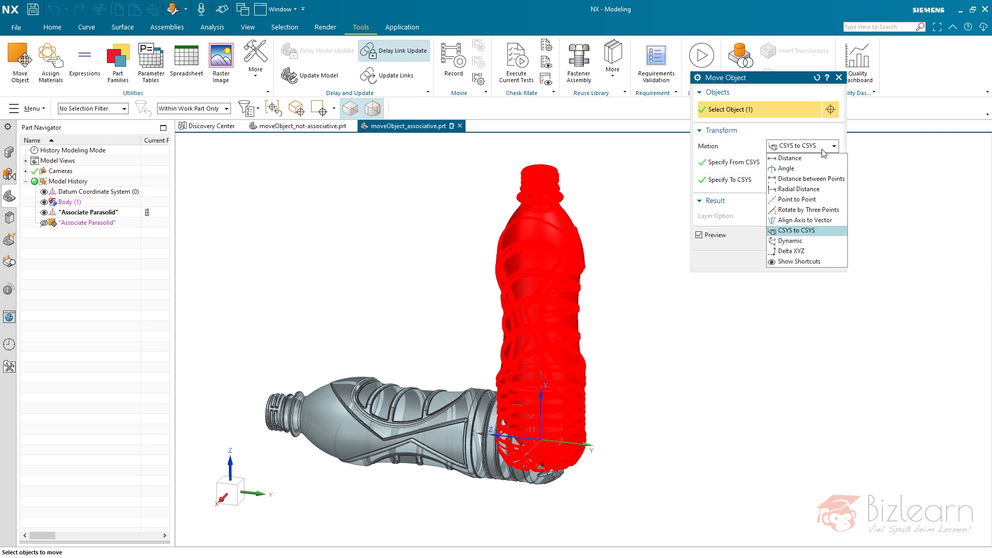
{"action": "left_click", "coordinate": [804, 235]}
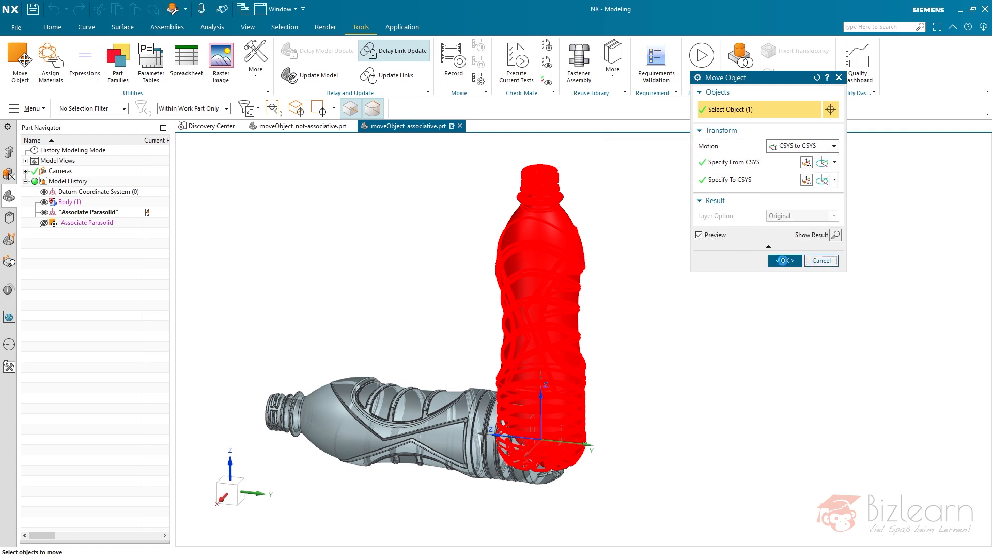
{"action": "left_click", "coordinate": [779, 259]}
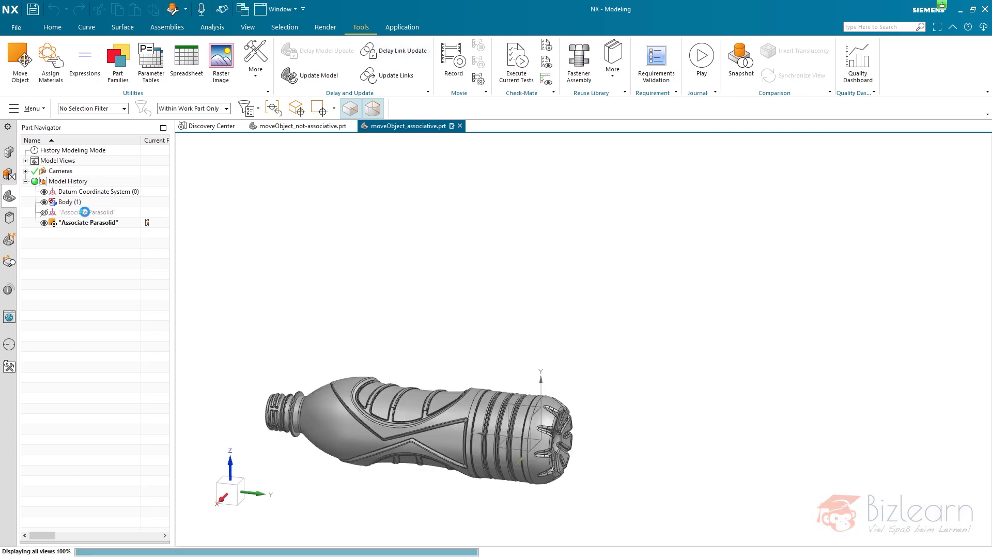
- Delete both "Associate Parasolid" features and hide the original Datum Coordinate System
{"action": "left_click", "coordinate": [83, 215]}
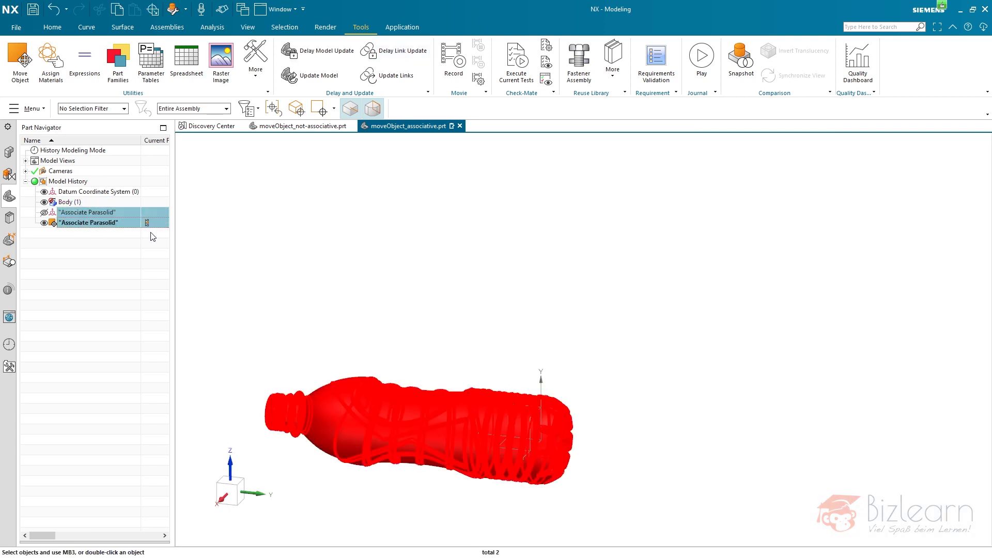
{"action": "key", "text": "Delete"}
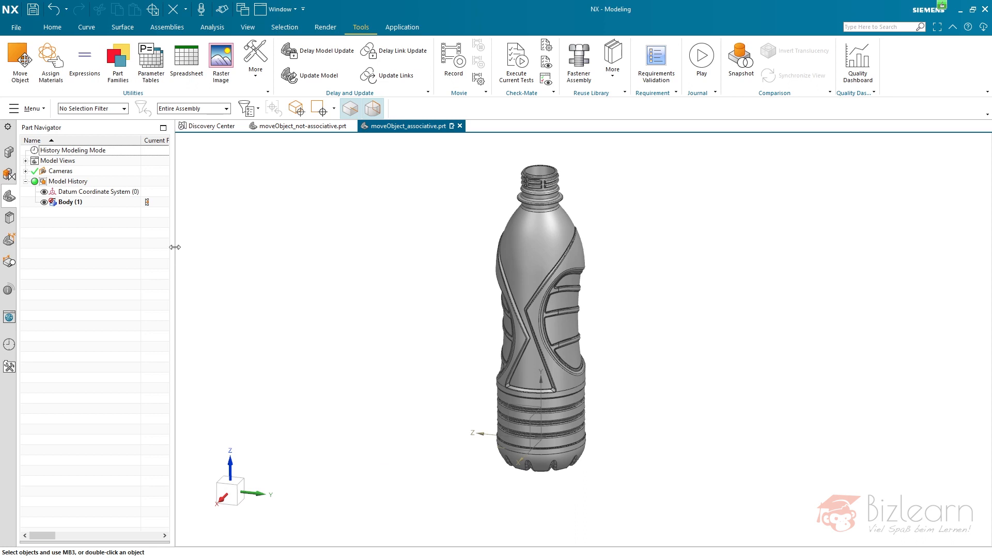
{"action": "left_click", "coordinate": [45, 192]}
{"action": "left_click", "coordinate": [45, 192]}
{"action": "scroll", "coordinate": [478, 449], "scroll_direction": "up", "scroll_amount": 4}
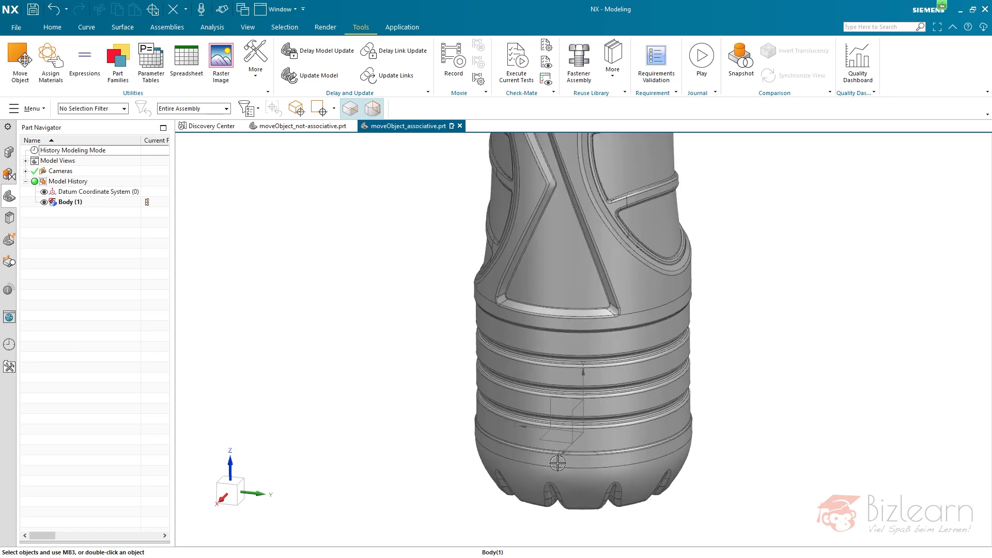
{"action": "middle_click_drag", "start_coordinate": [569, 458], "coordinate": [491, 440]}
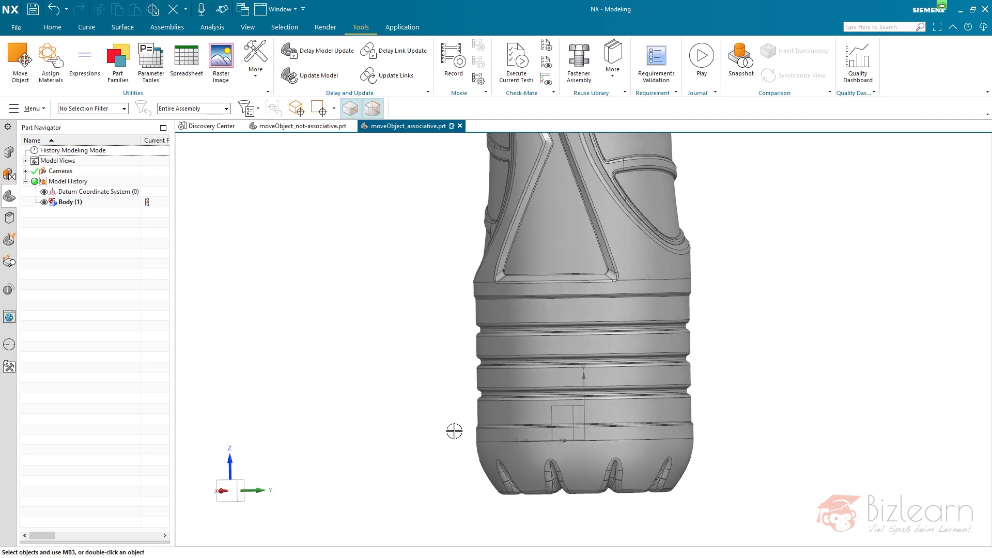
{"action": "key", "text": "F8"}
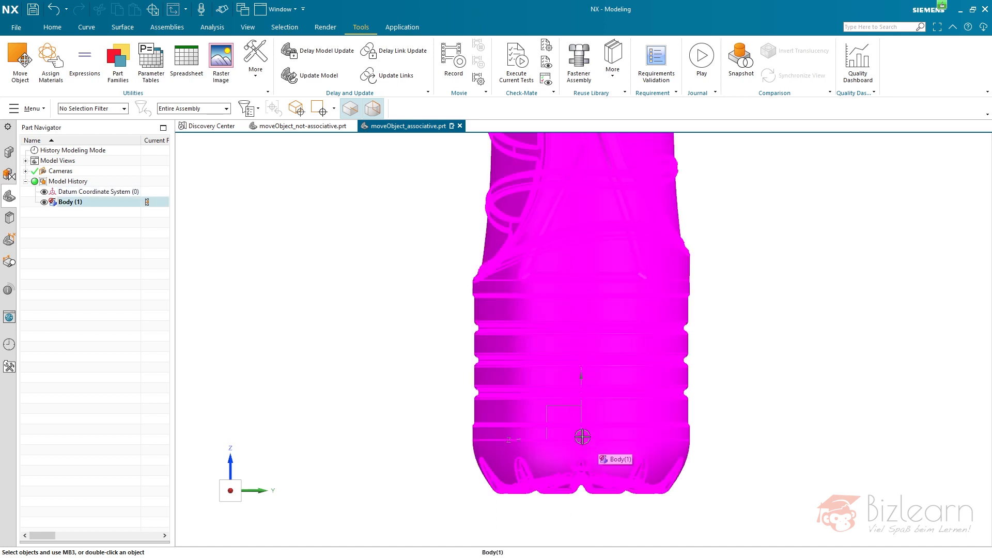
{"action": "left_click", "coordinate": [45, 193]}
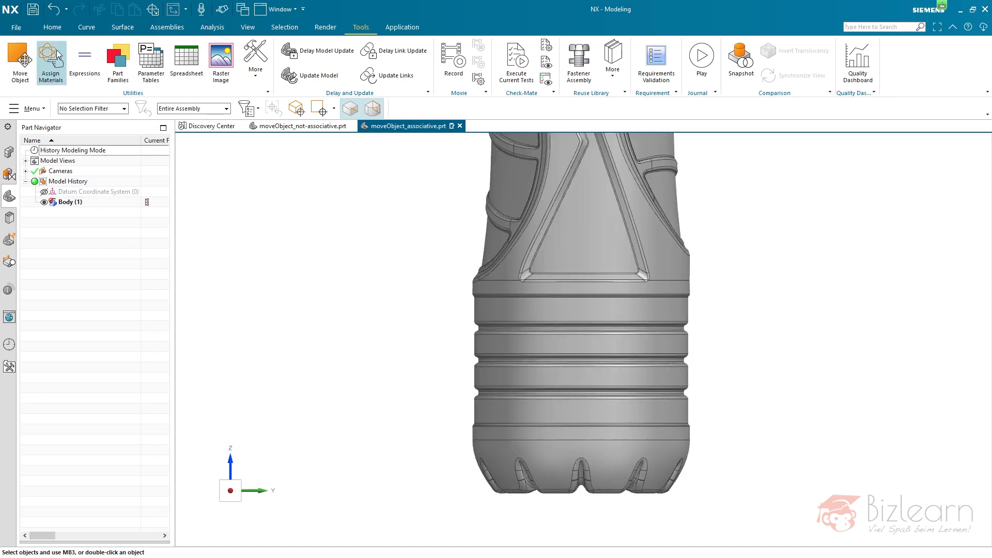
- Start a new associative Datum CSYS, reset its settings and define it by Z-axis, X-axis, Origin
{"action": "left_click", "coordinate": [54, 29]}
{"action": "left_click", "coordinate": [23, 79]}
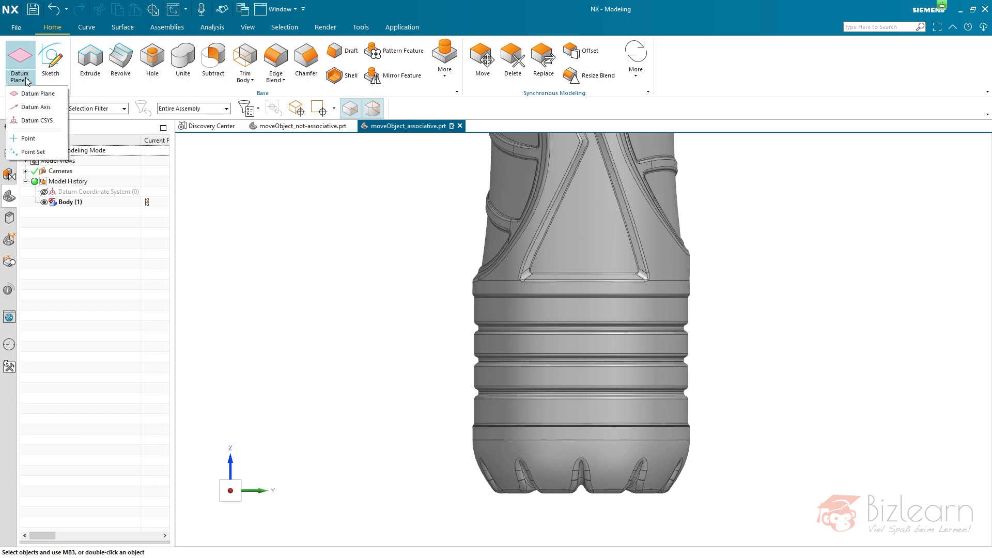
{"action": "left_click", "coordinate": [34, 121]}
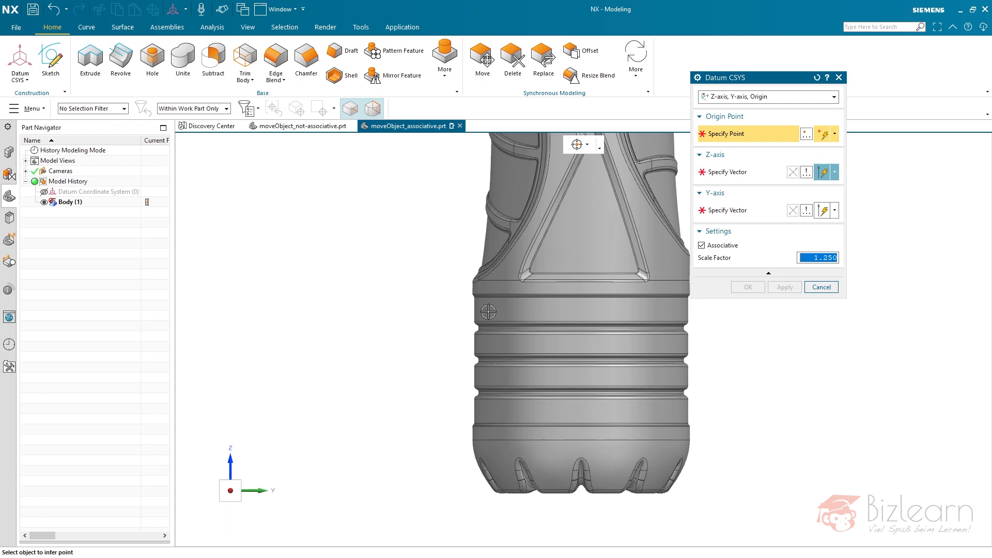
{"action": "middle_click_drag", "start_coordinate": [449, 321], "coordinate": [416, 370]}
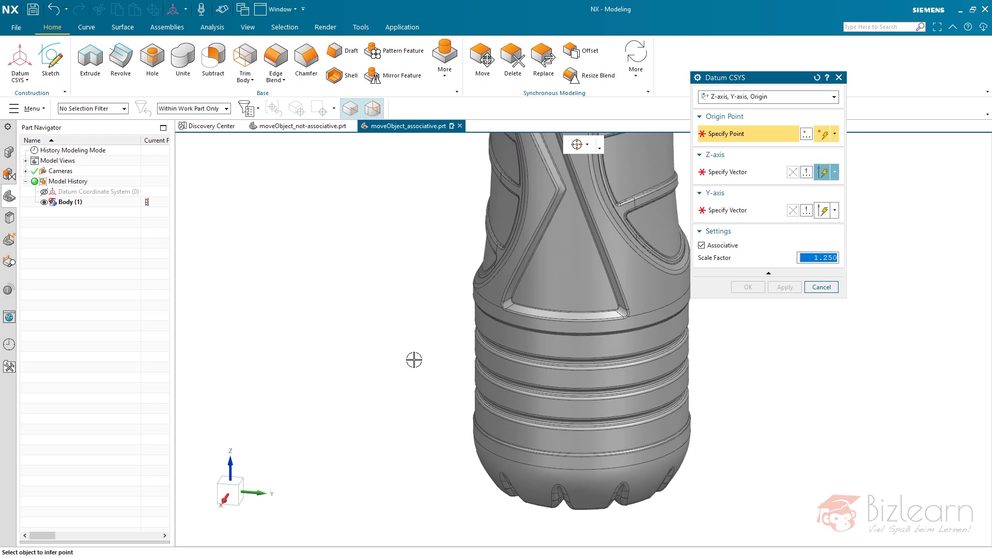
{"action": "left_click", "coordinate": [817, 79]}
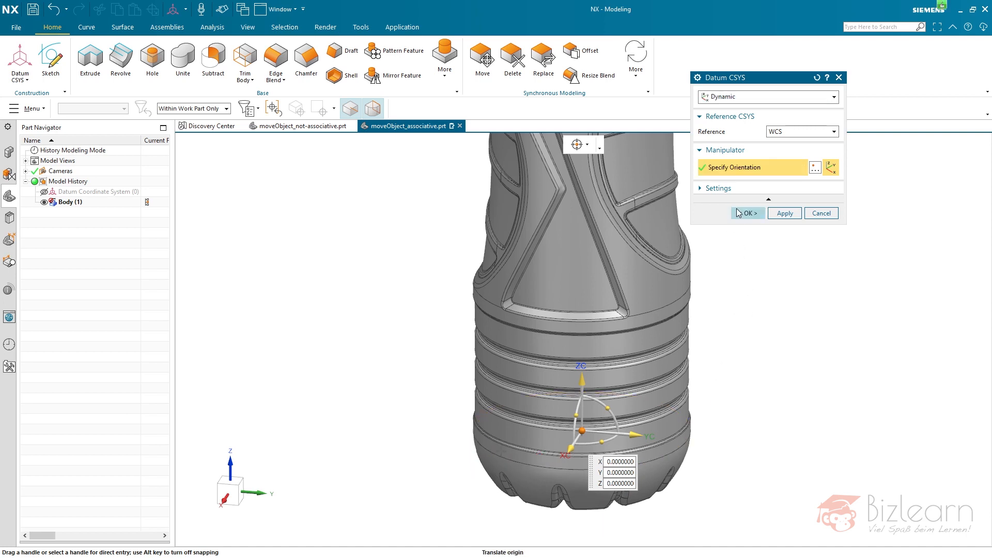
{"action": "left_click", "coordinate": [722, 189]}
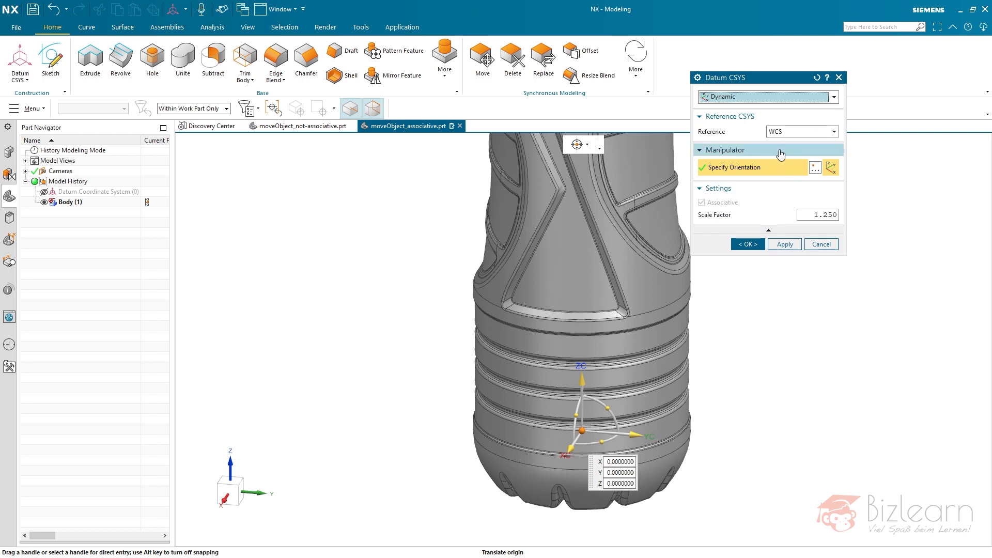
{"action": "left_click", "coordinate": [741, 98]}
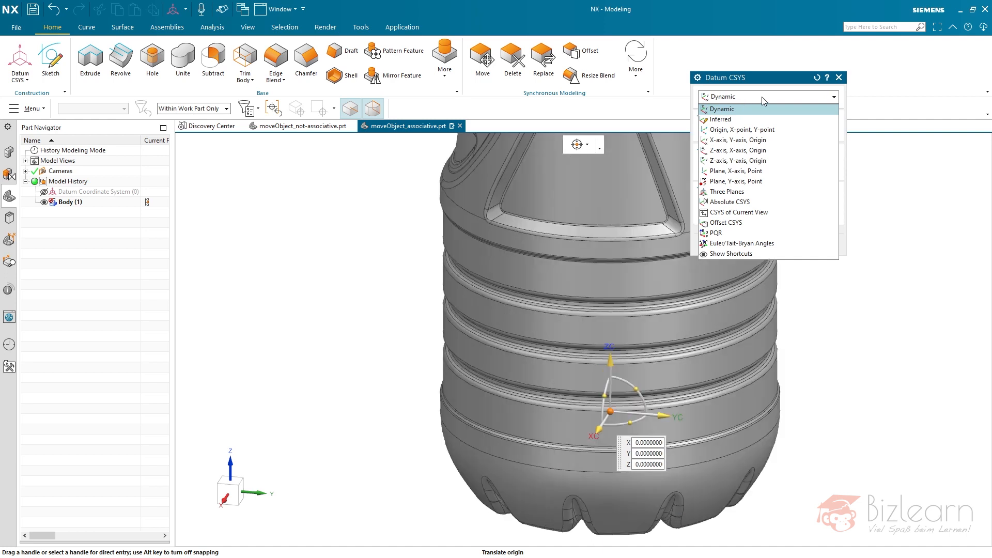
{"action": "left_click", "coordinate": [752, 152]}
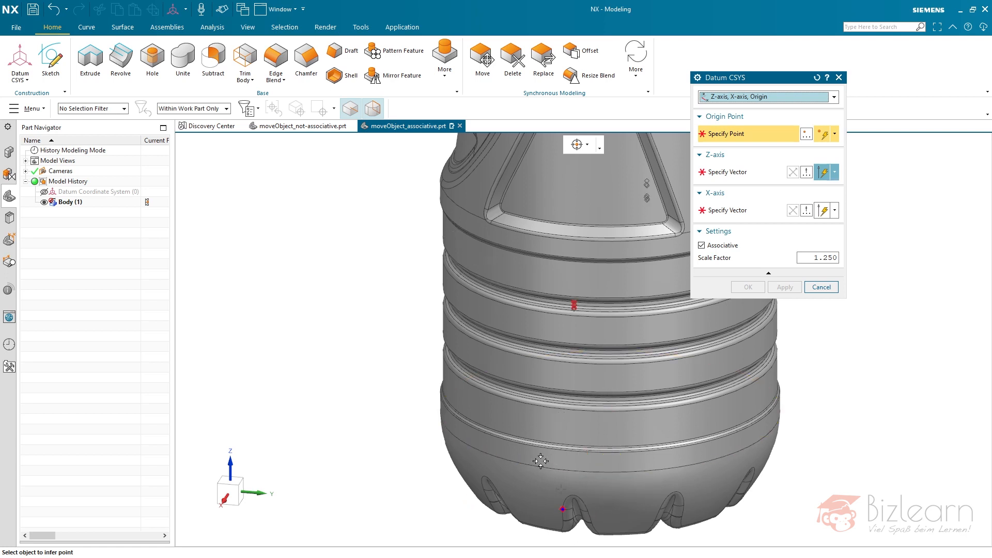
- Place the origin at the centre of the bottle's lower circular edge and set the Z-axis from a circular edge, reversed to point upward
{"action": "left_click", "coordinate": [375, 108]}
{"action": "left_click", "coordinate": [356, 109]}
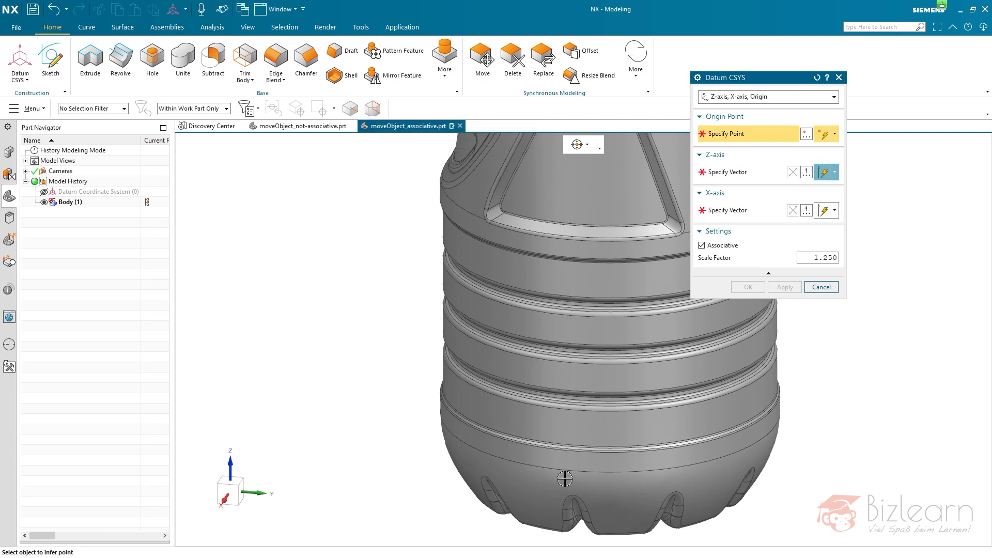
{"action": "left_click", "coordinate": [578, 471]}
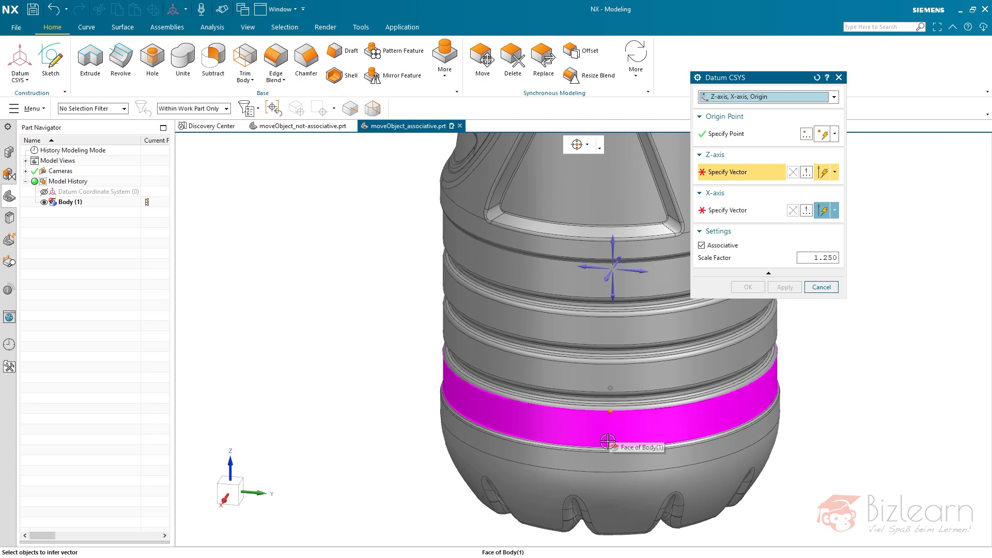
{"action": "left_click", "coordinate": [643, 455]}
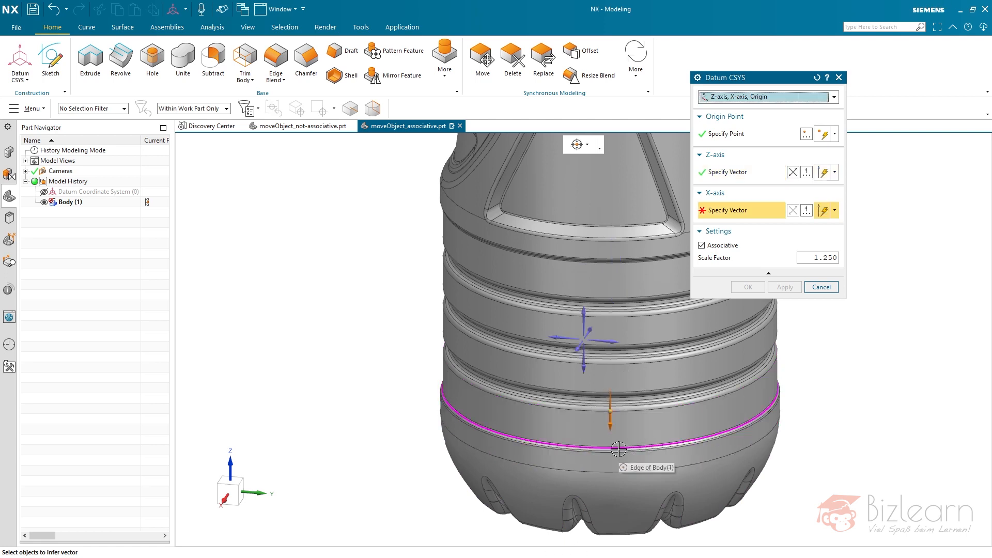
{"action": "left_click", "coordinate": [743, 172]}
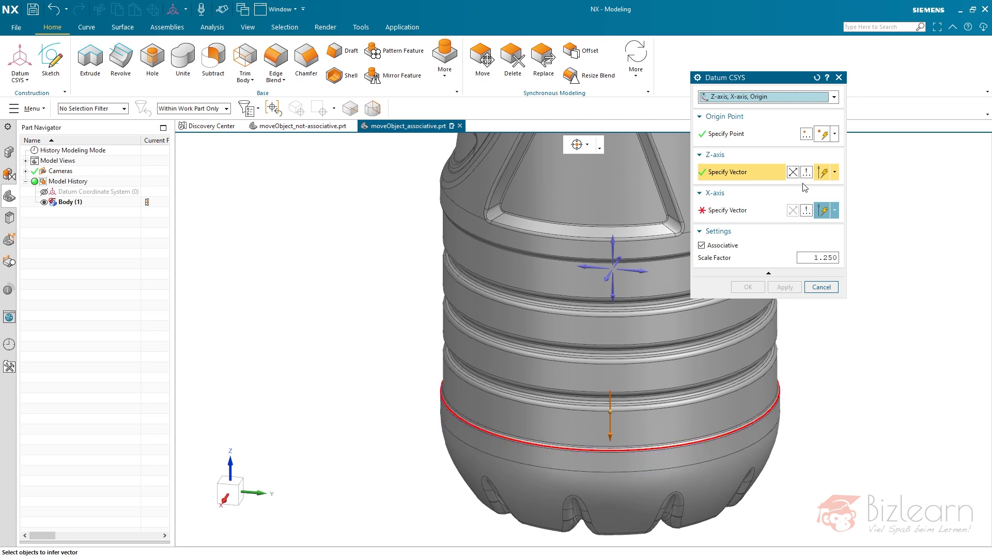
{"action": "left_click", "coordinate": [794, 173]}
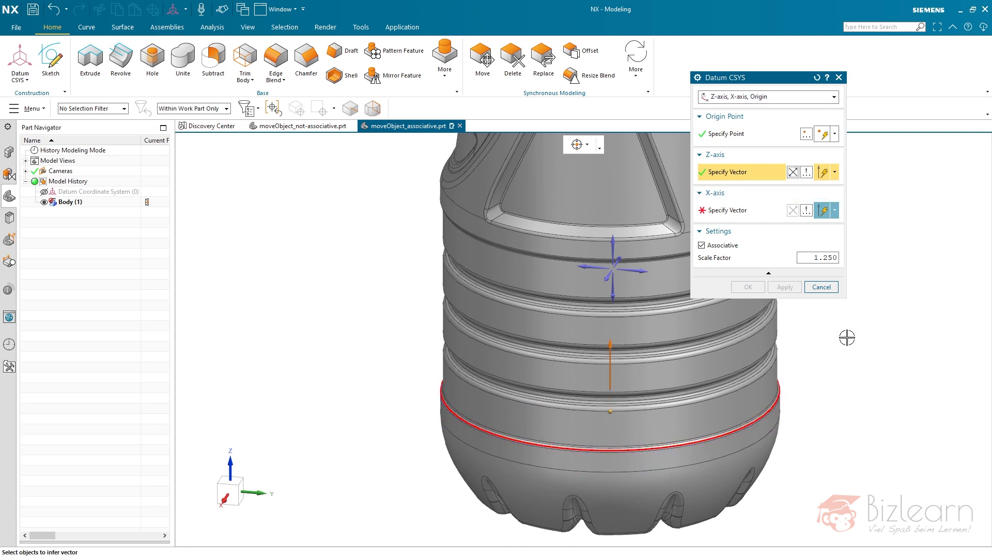
- Define the X-axis through the centre and quadrant point of the lower circular edge, adjusting the Quadrant Point snap as needed
{"action": "left_click", "coordinate": [748, 216]}
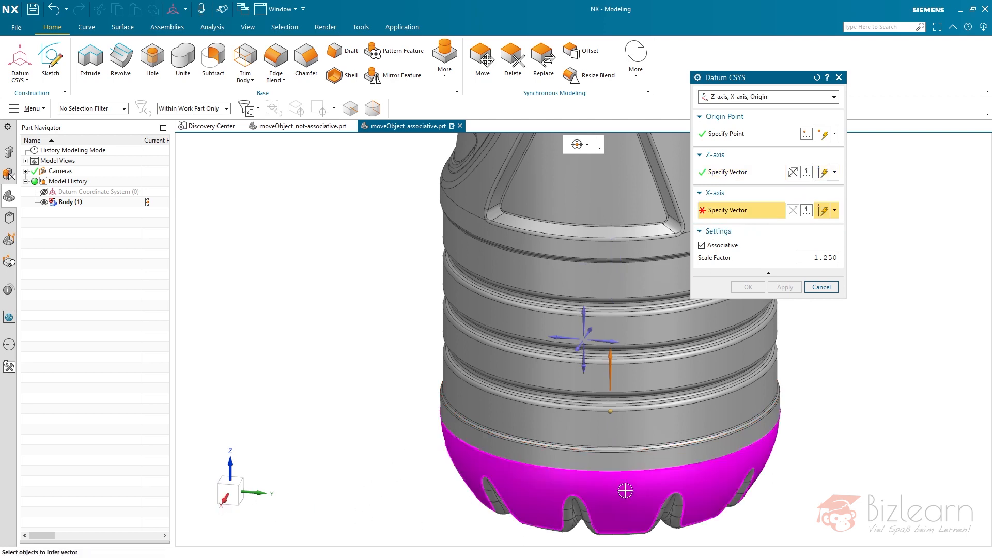
{"action": "left_click", "coordinate": [581, 145]}
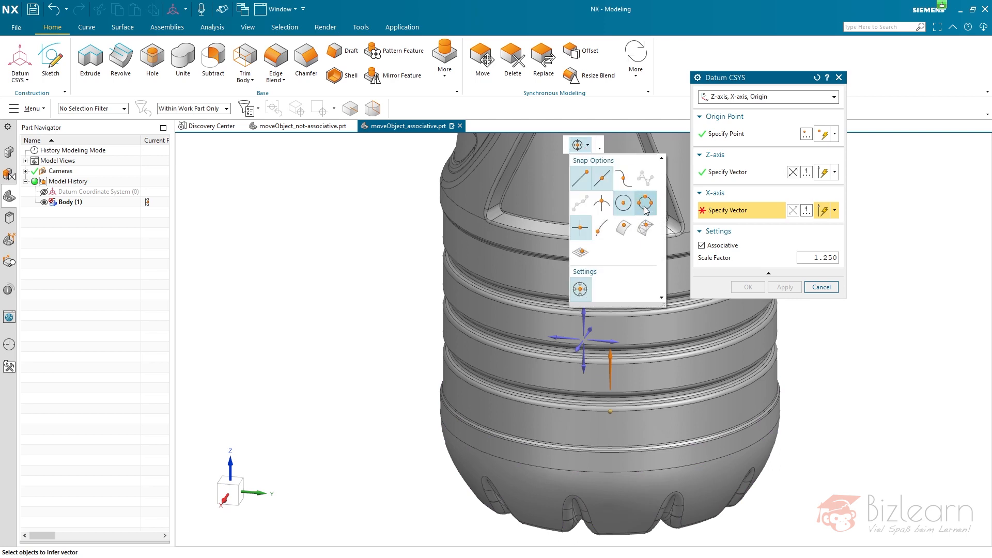
{"action": "left_click", "coordinate": [583, 147]}
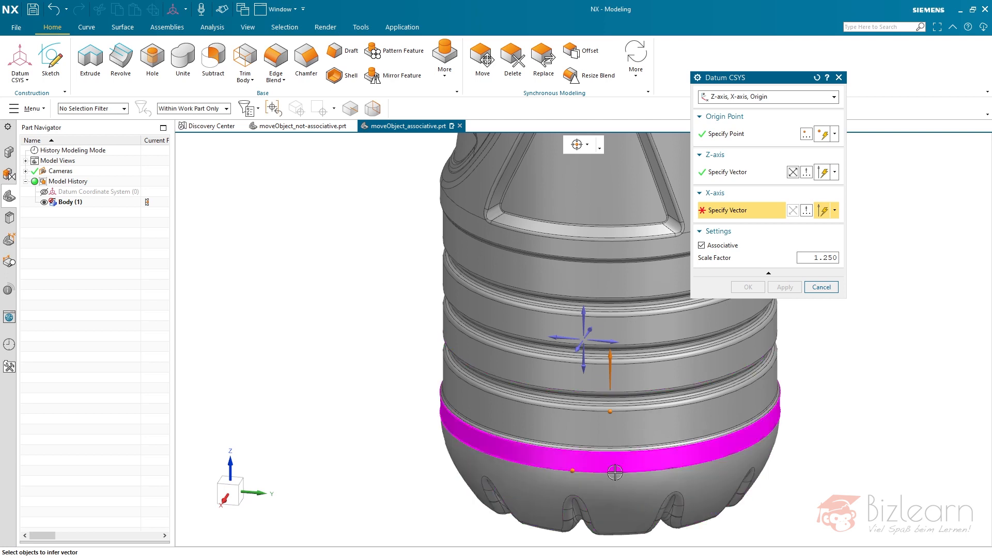
{"action": "left_click", "coordinate": [588, 145]}
{"action": "left_click", "coordinate": [645, 203]}
{"action": "left_click", "coordinate": [590, 147]}
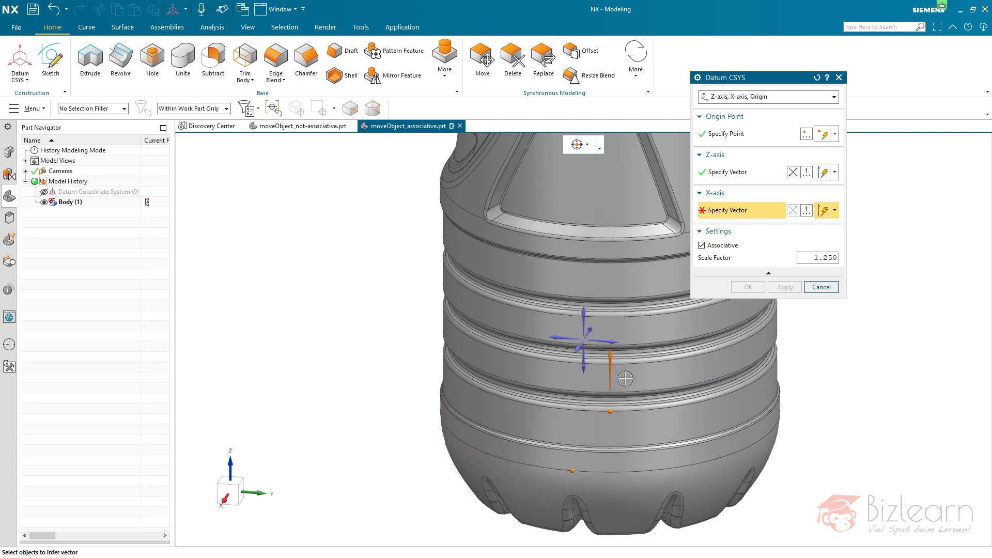
{"action": "left_click", "coordinate": [599, 471]}
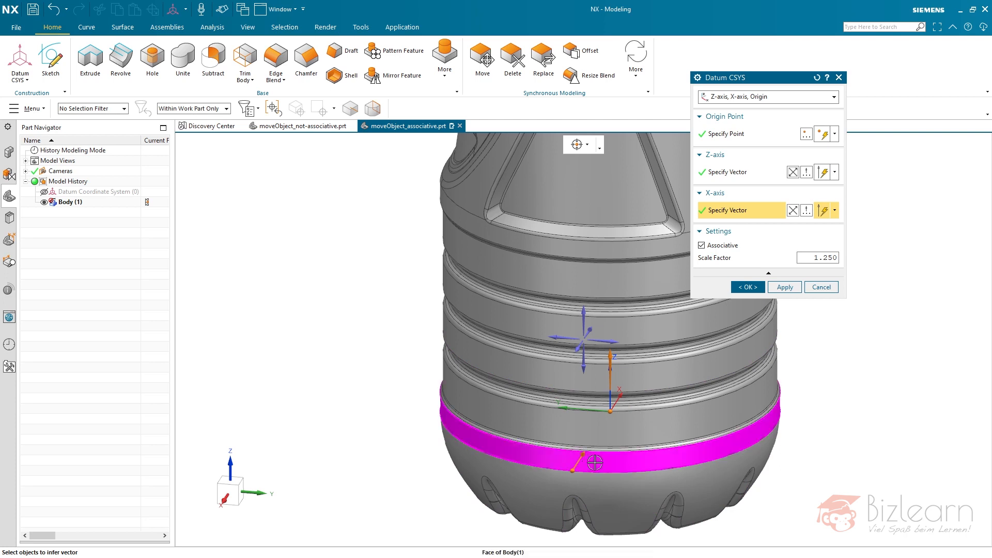
- Reverse the X-axis direction, create the Datum CSYS and check it in the model history
{"action": "left_click", "coordinate": [794, 210]}
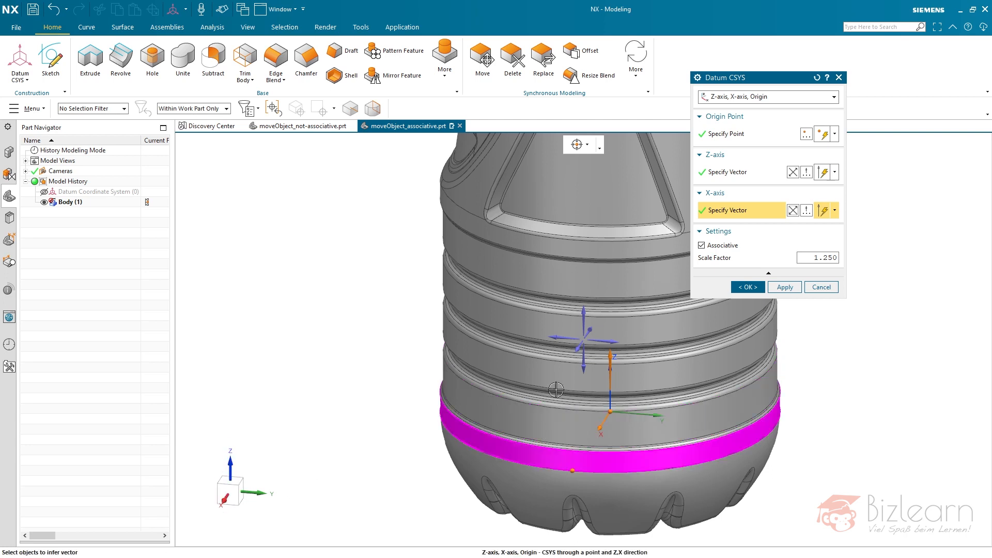
{"action": "middle_click", "coordinate": [840, 335]}
{"action": "mouse_move", "coordinate": [260, 326]}
{"action": "middle_mouse_down"}
{"action": "mouse_move", "coordinate": [286, 308]}
{"action": "mouse_move", "coordinate": [266, 320]}
{"action": "mouse_move", "coordinate": [284, 321]}
{"action": "mouse_move", "coordinate": [265, 324]}
{"action": "middle_mouse_up"}
{"action": "left_click", "coordinate": [66, 213]}
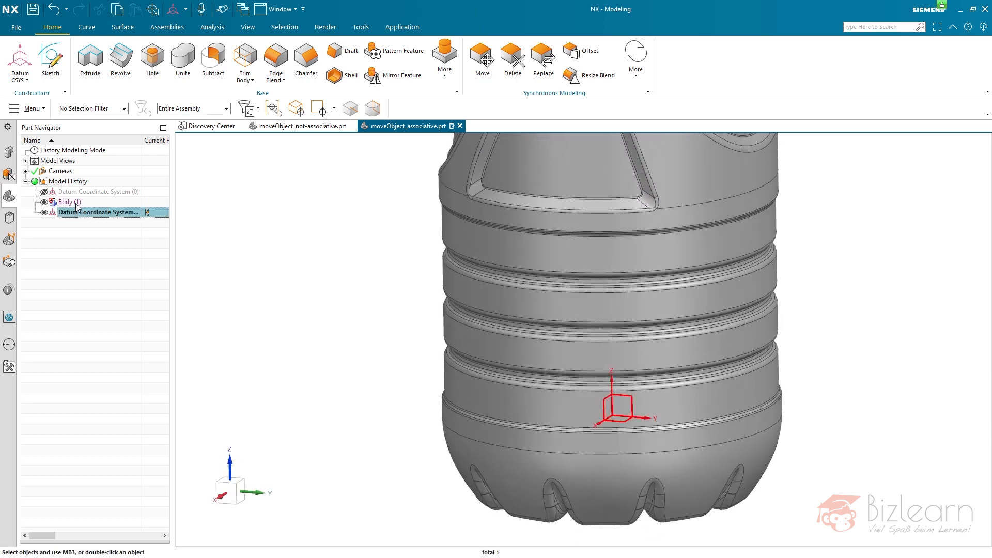
{"action": "left_click", "coordinate": [90, 253]}
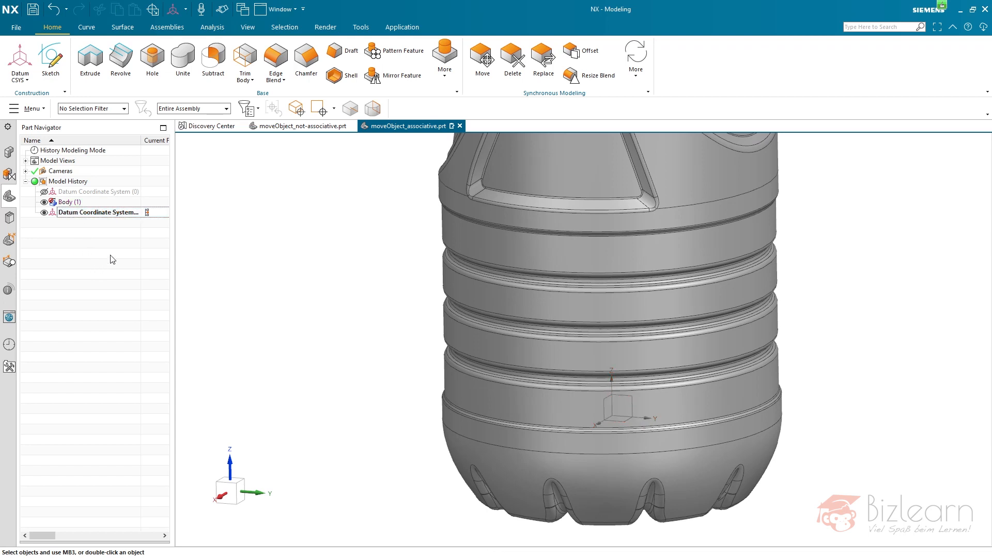
- Start Move Object with CSYS to CSYS motion, from the new datum CSYS on the bottle to the original Datum Coordinate System (0)
{"action": "left_click", "coordinate": [362, 27]}
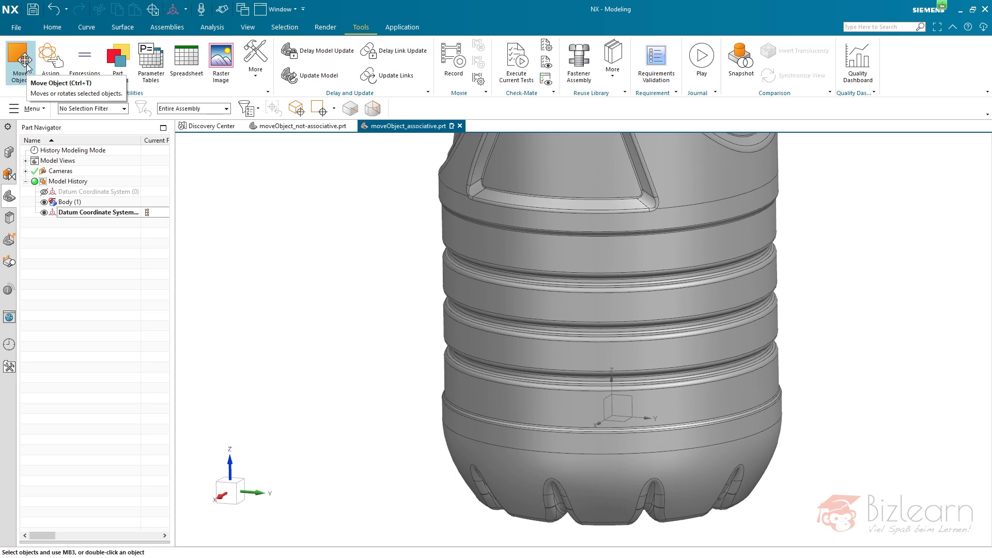
{"action": "left_click", "coordinate": [23, 60]}
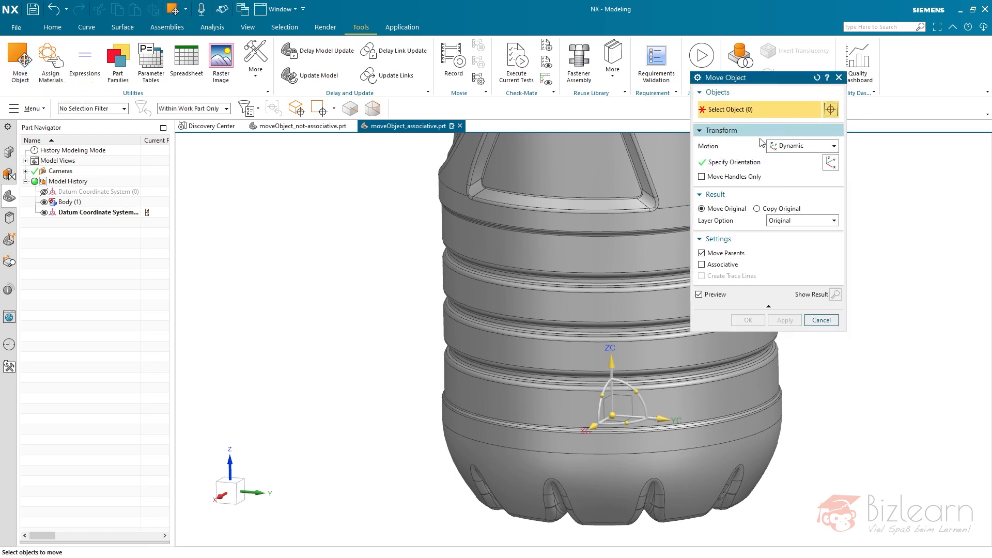
{"action": "left_click", "coordinate": [794, 146]}
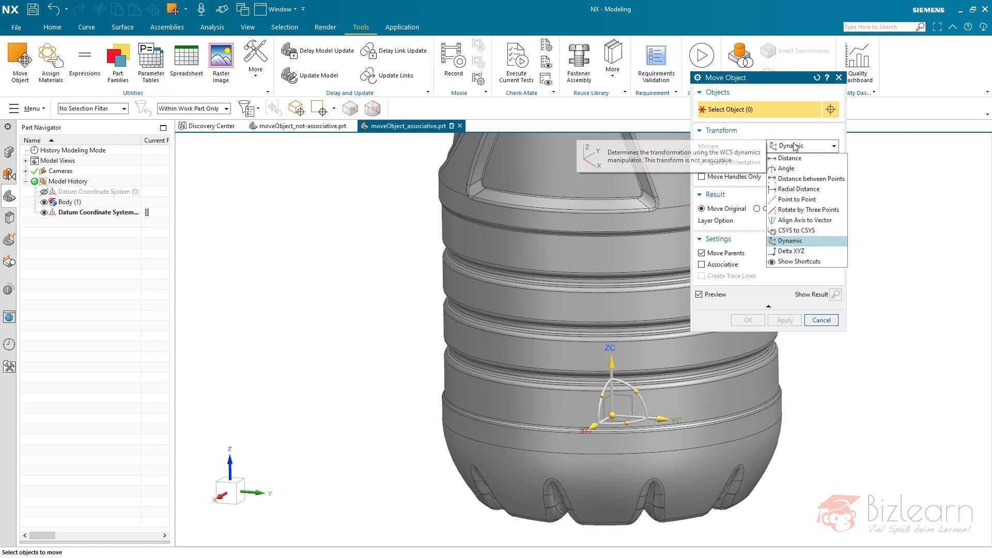
{"action": "left_click", "coordinate": [793, 231]}
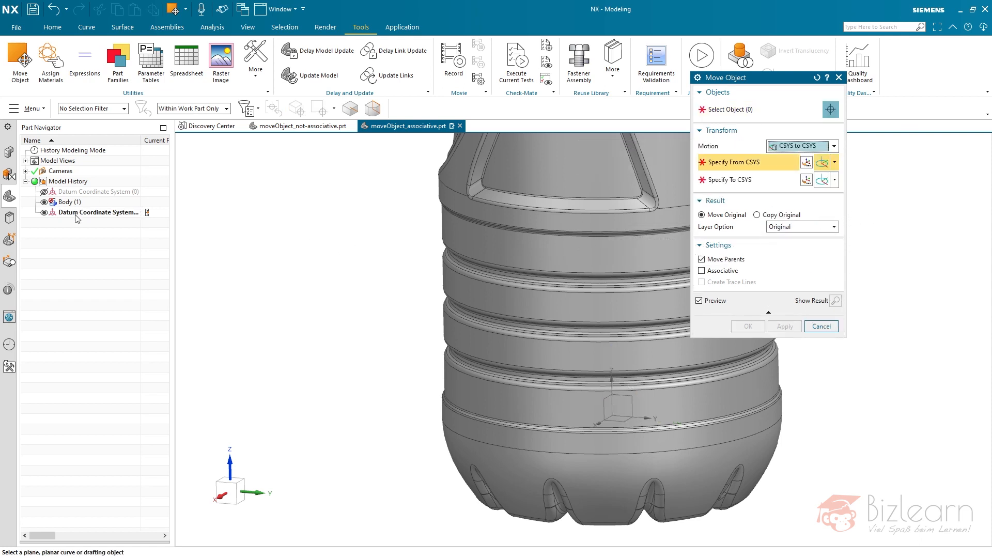
{"action": "left_click", "coordinate": [88, 213]}
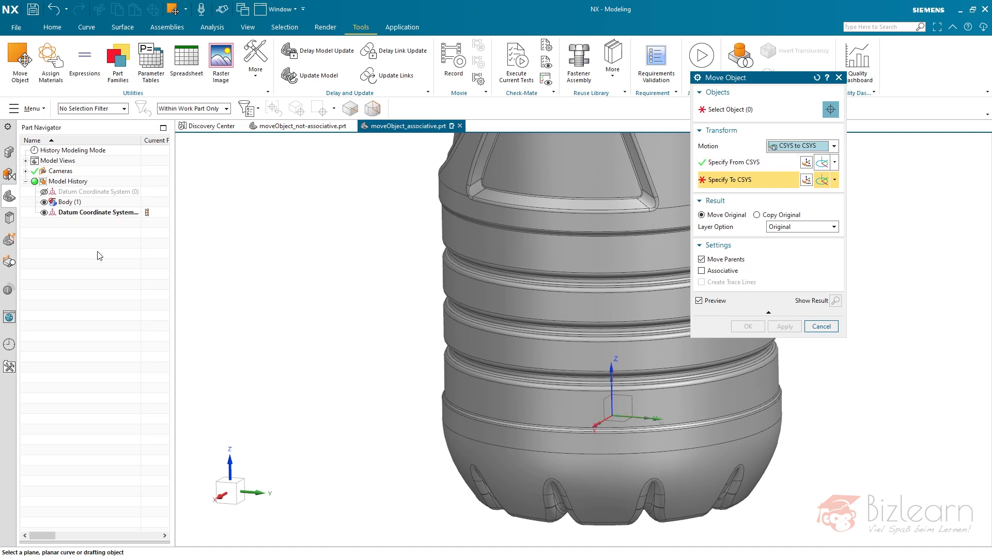
{"action": "left_click", "coordinate": [71, 194]}
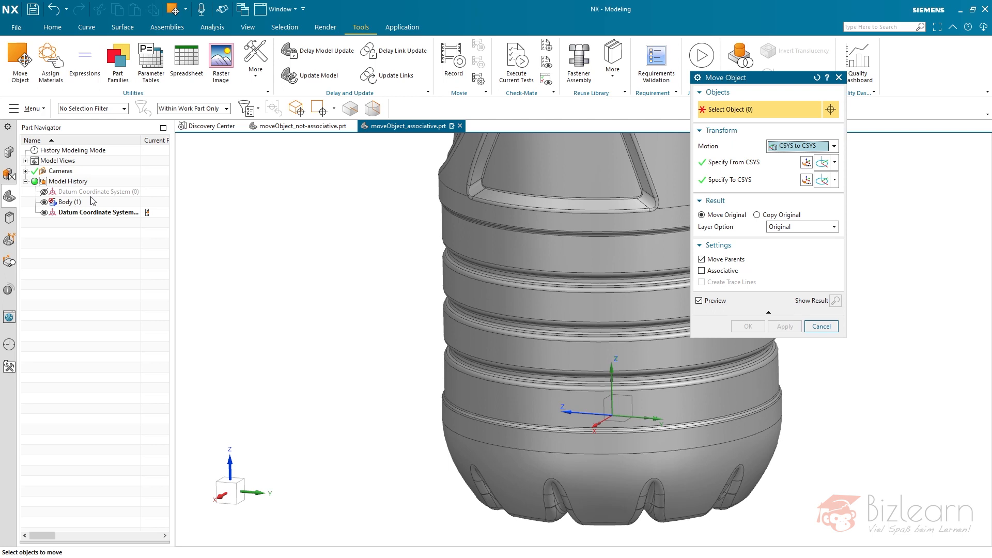
- Move the bottle body with Move Parents disabled and Associative enabled
{"action": "left_click", "coordinate": [77, 202]}
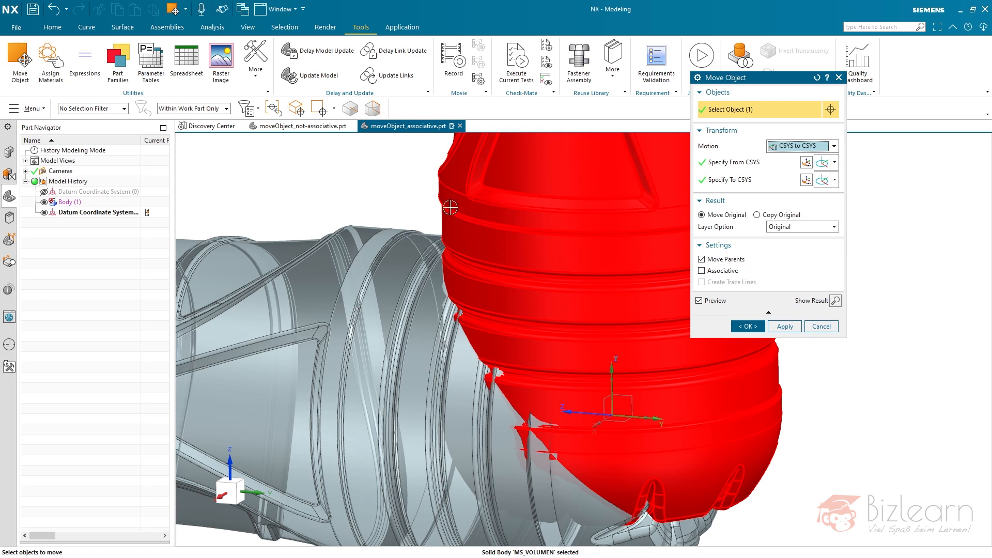
{"action": "left_click", "coordinate": [702, 260]}
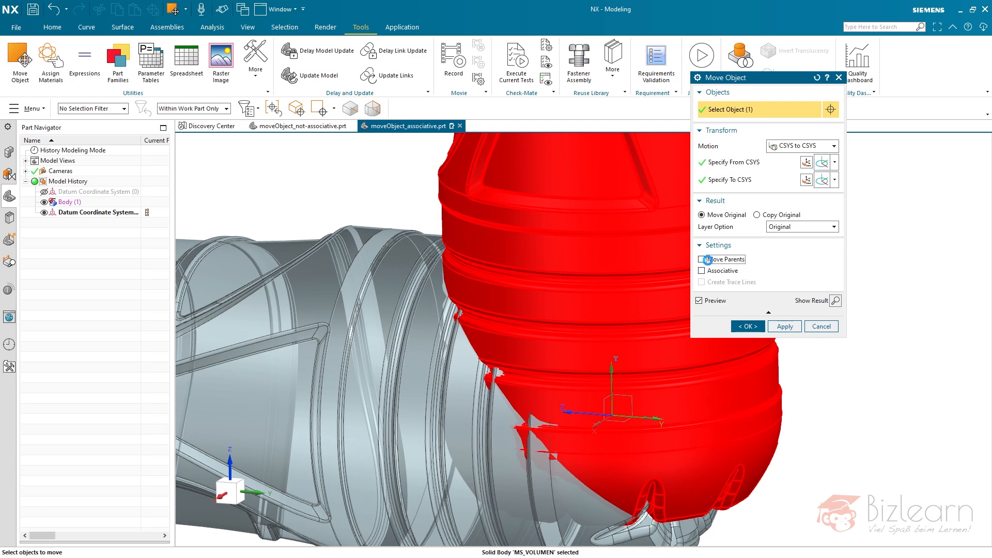
{"action": "left_click", "coordinate": [710, 273]}
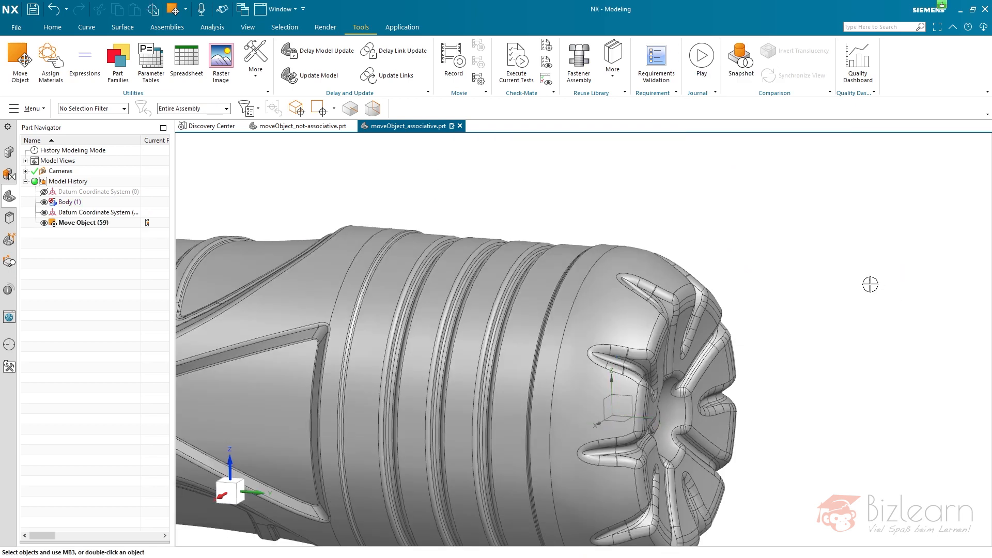
- Show the original Datum Coordinate System (0) and select it to highlight it on the moved bottle
{"action": "left_click", "coordinate": [44, 192]}
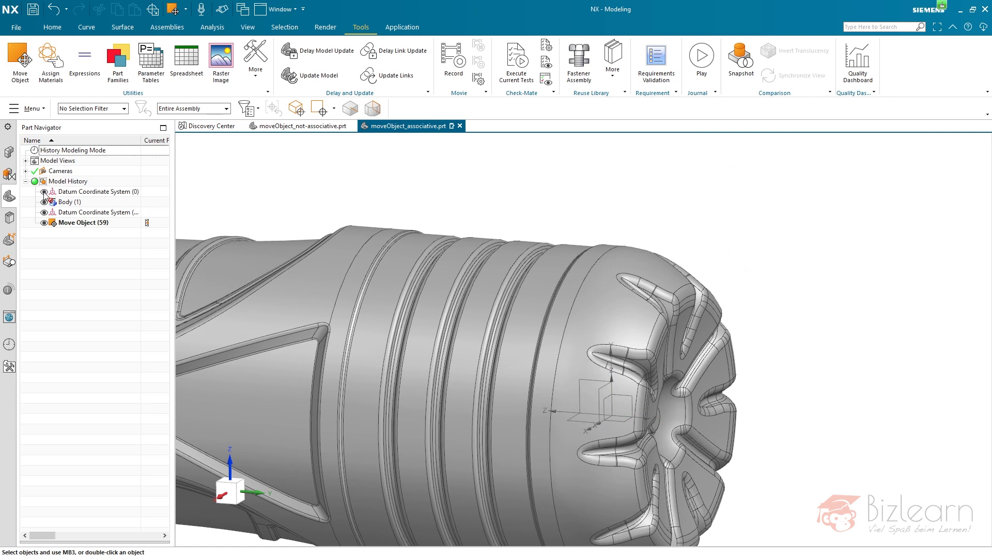
{"action": "left_click", "coordinate": [75, 195]}
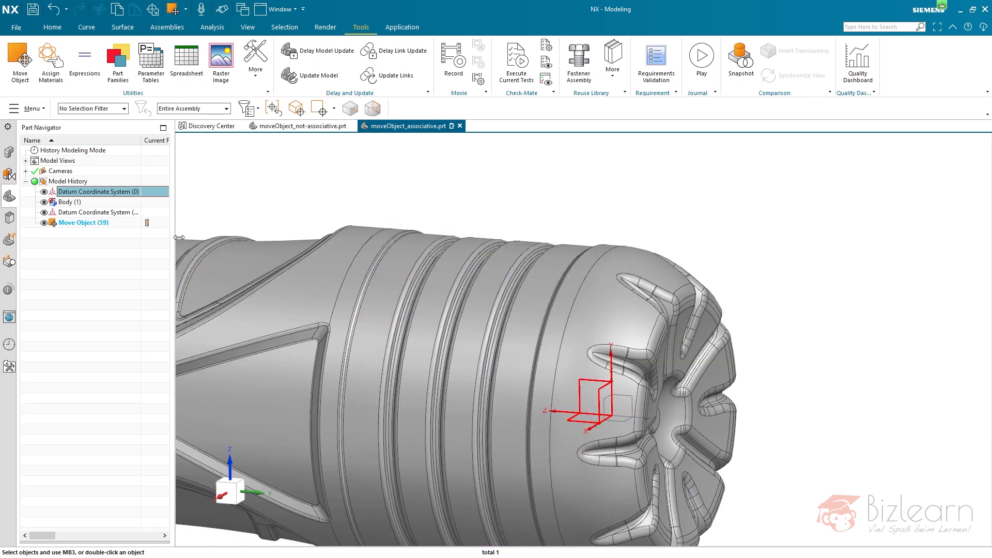
{"action": "key", "text": "ctrl+f"}
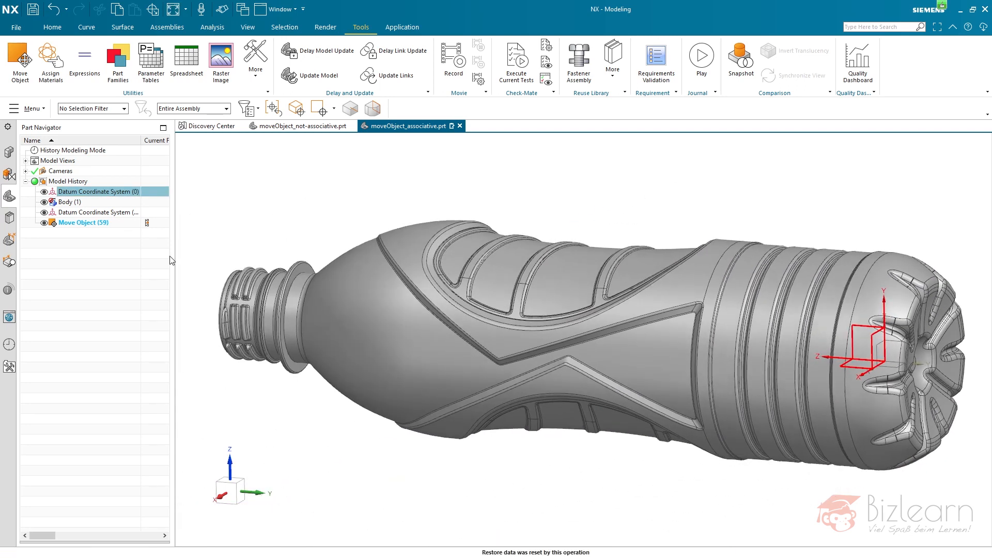
- Edit the original Datum Coordinate System (0), rotating it 270 degrees about its X-axis so the bottle updates
{"action": "double_click", "coordinate": [76, 191]}
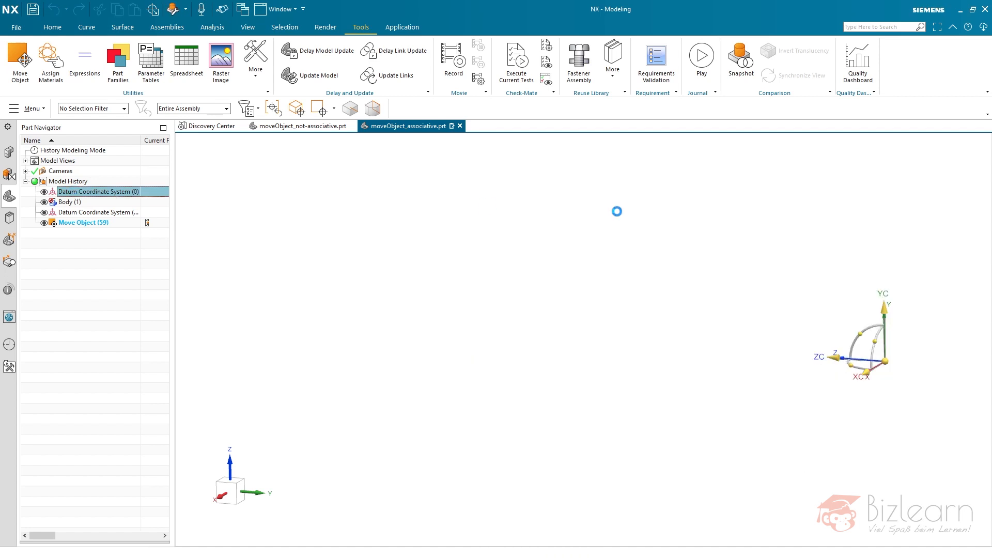
{"action": "left_click", "coordinate": [861, 340]}
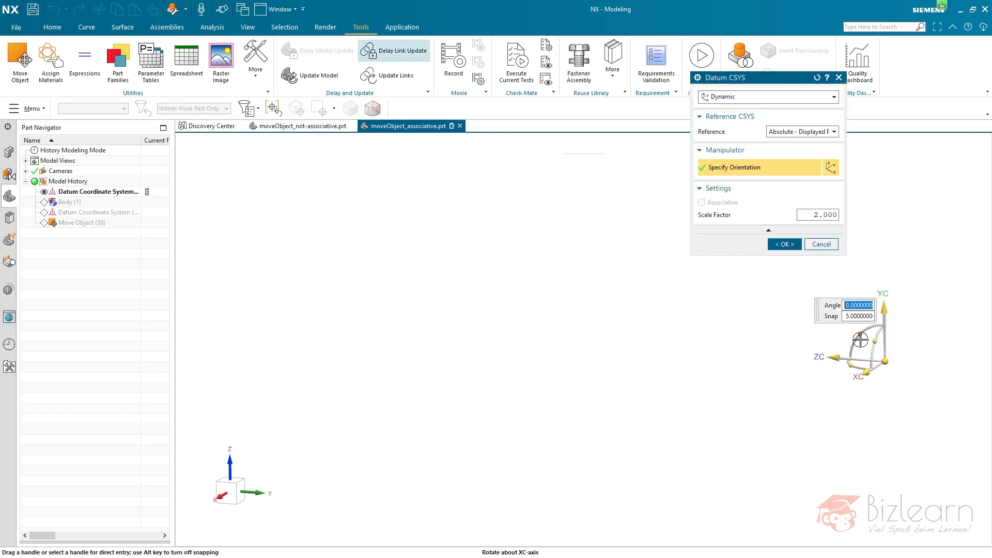
{"action": "type", "text": "270"}
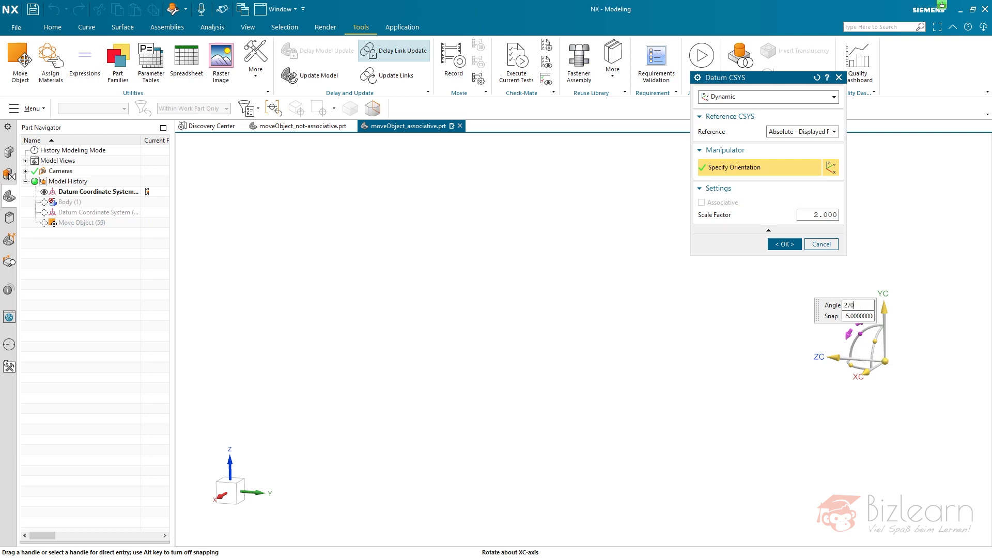
{"action": "key", "text": "Return"}
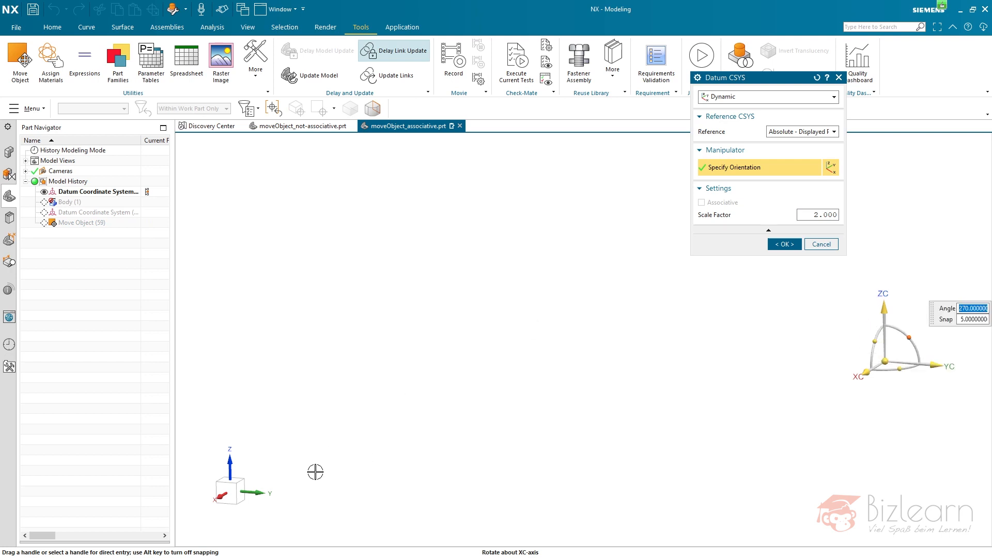
{"action": "middle_click", "coordinate": [744, 346]}
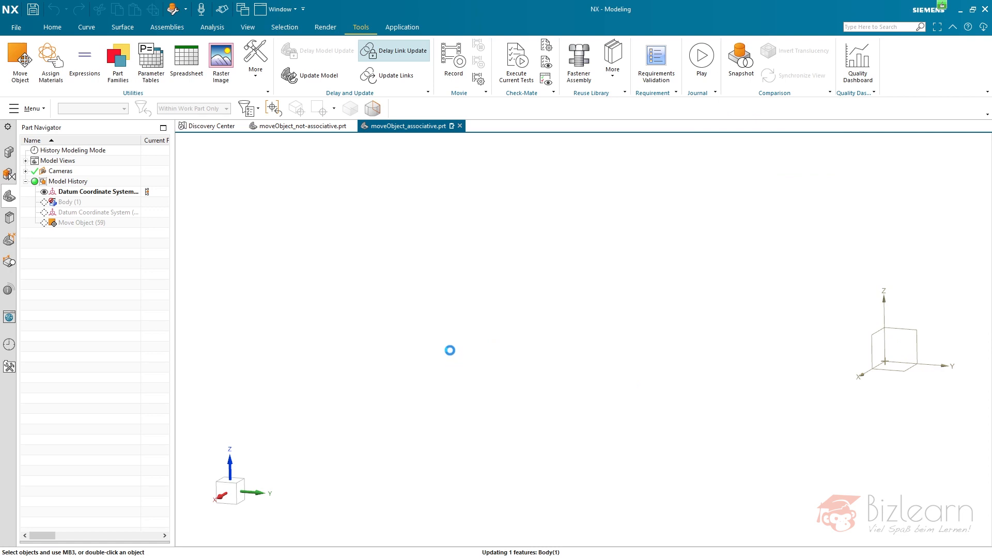
{"action": "key", "text": "ctrl+f"}
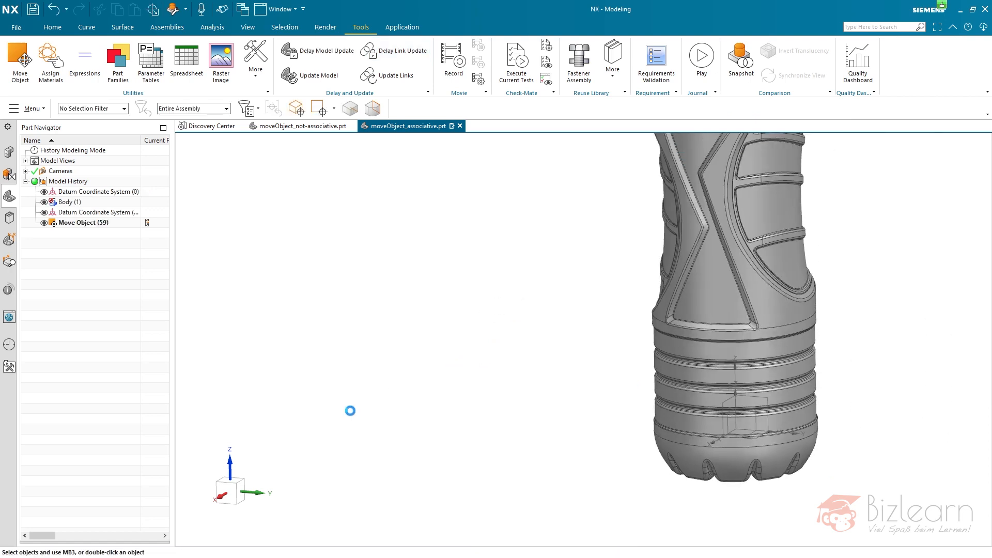